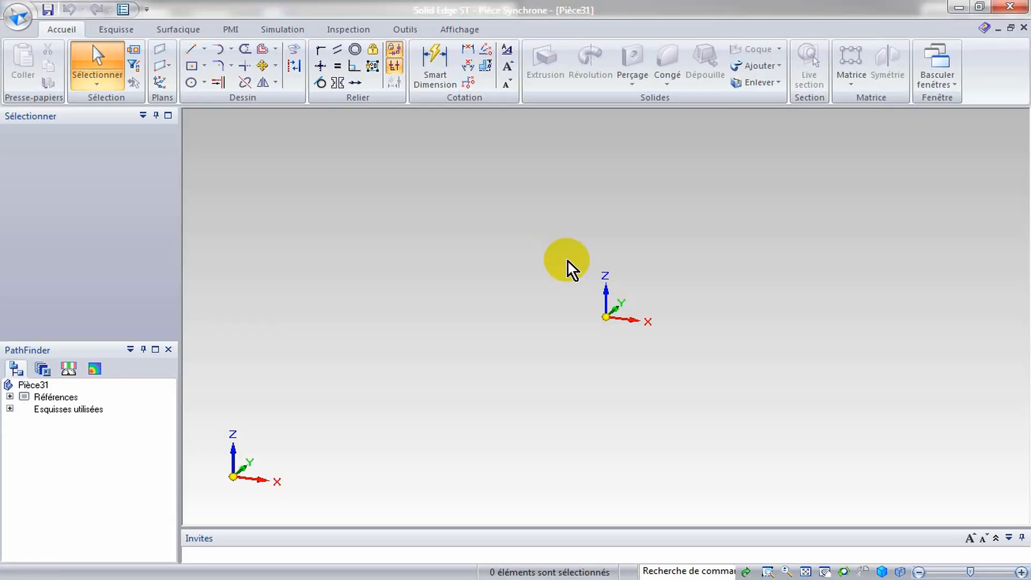
- Draw an 80 × 47 mm two-point rectangle at 0° from the origin on the XY plane, seen from the top
key(ctrl+t)
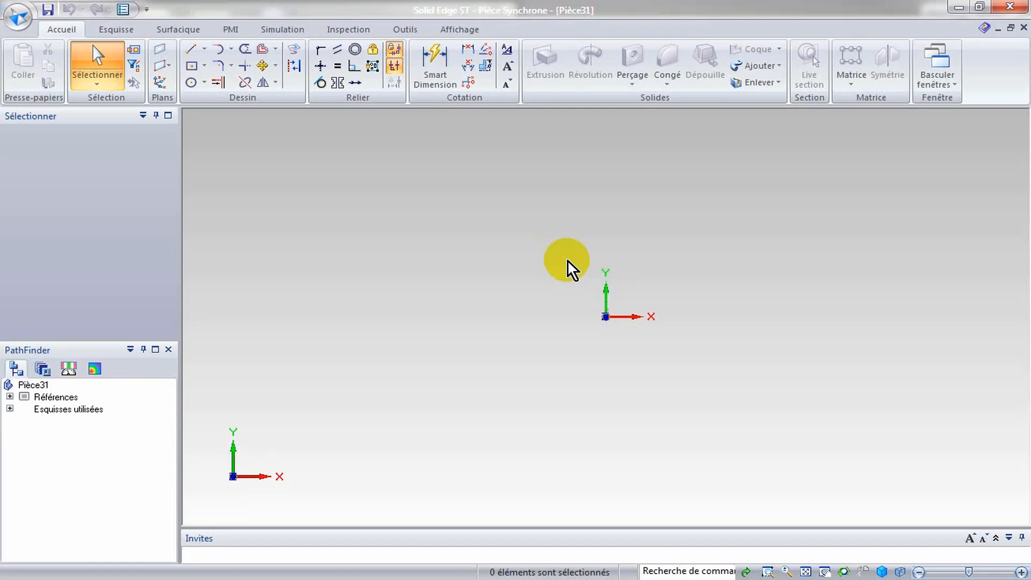
click(204, 66)
click(214, 100)
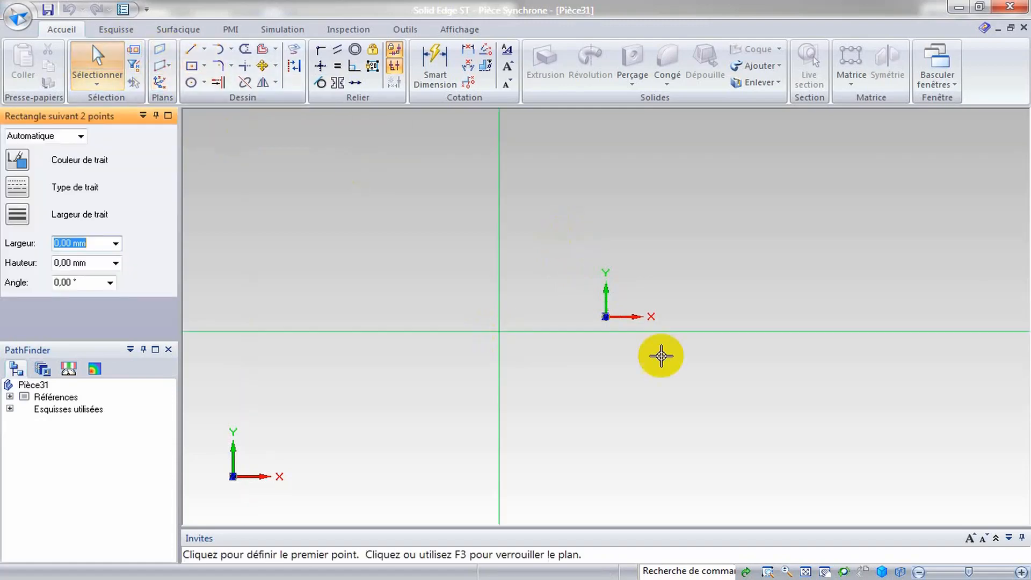
click(605, 316)
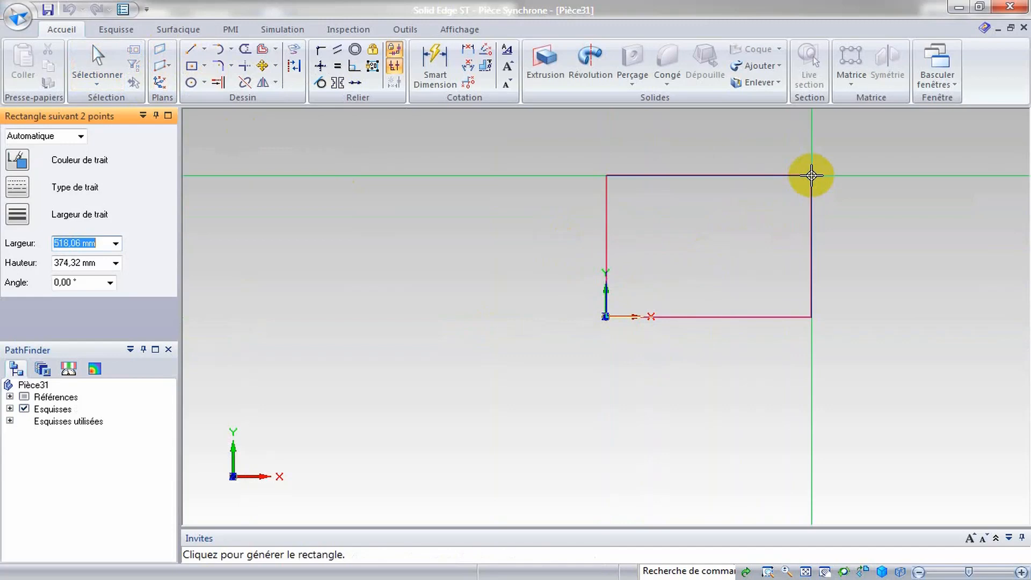
text(80)
key(Tab)
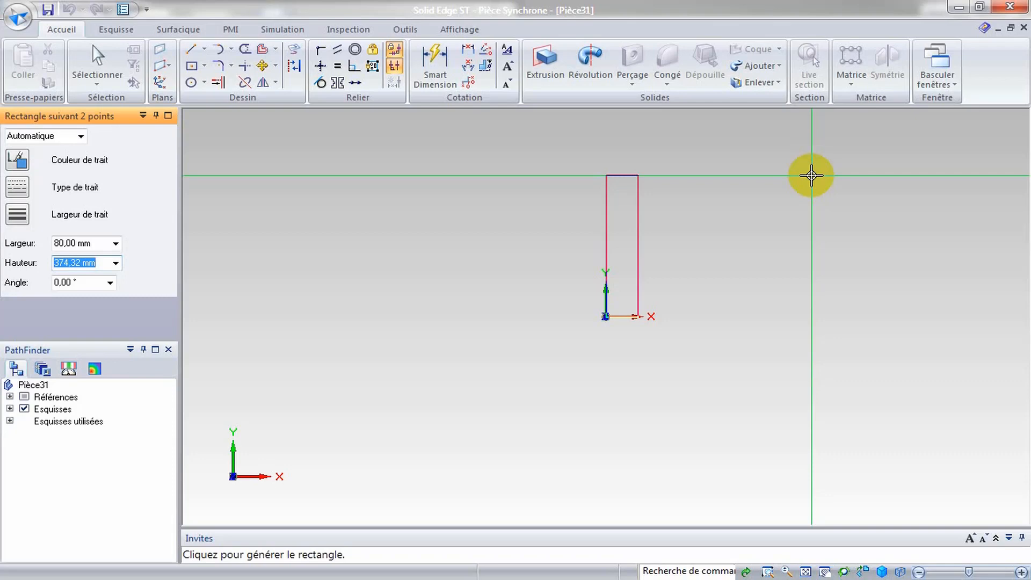
text(47)
key(Tab)
text(0)
key(Return)
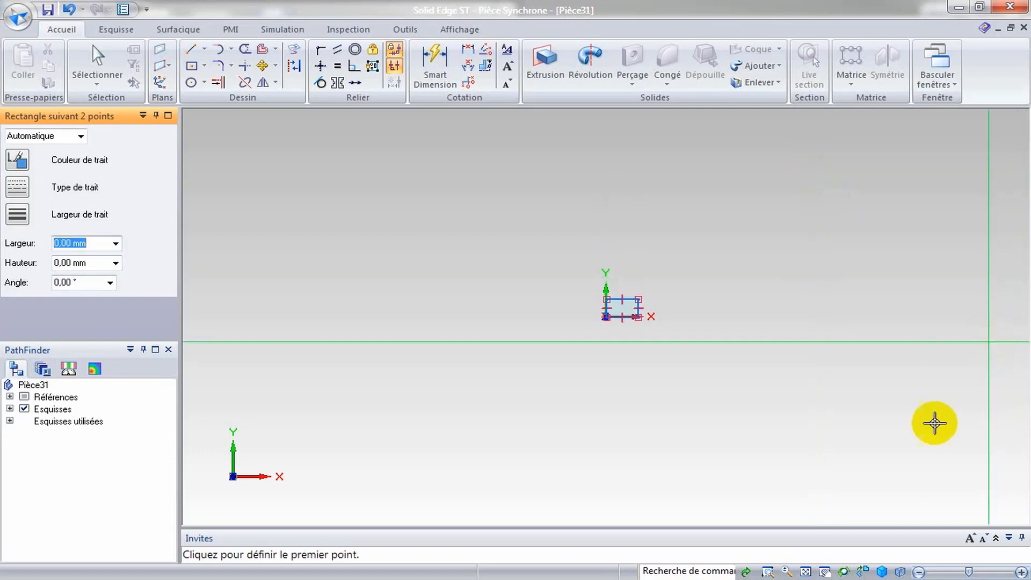
- Draw two rectangles about 31 × 12 mm in the plate's left corners and one about 23 × 10 mm on its right edge
click(805, 571)
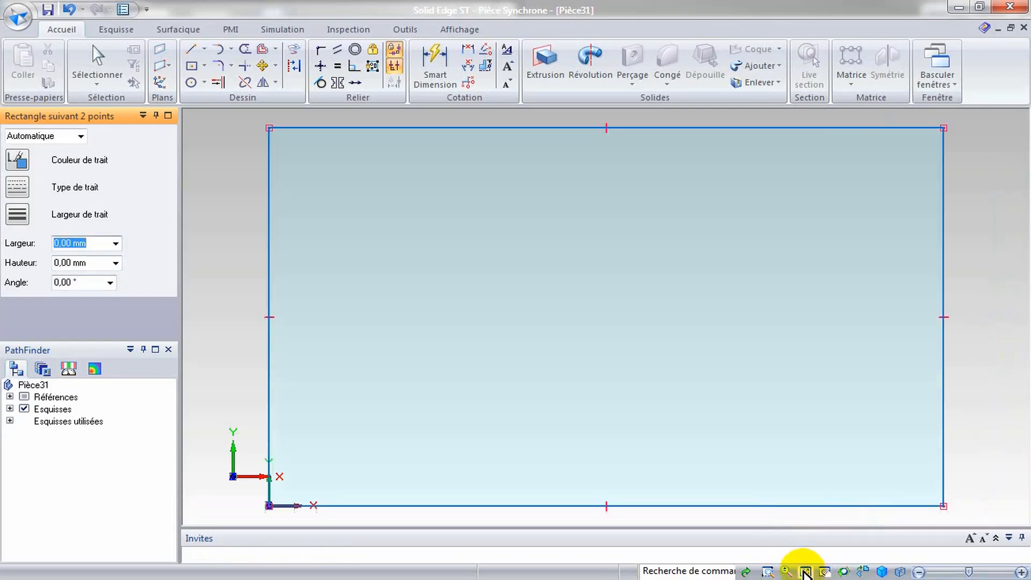
click(269, 128)
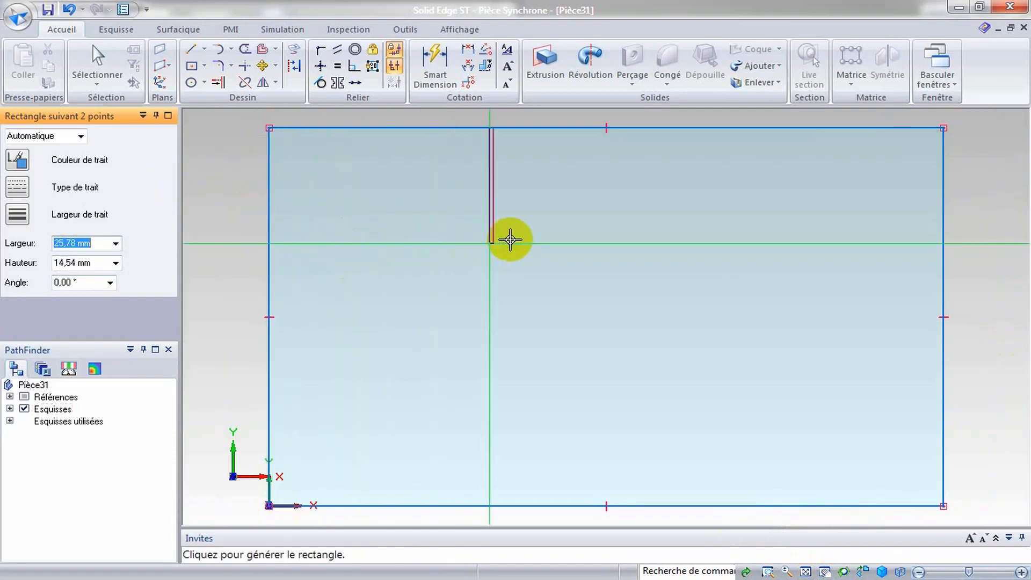
click(528, 231)
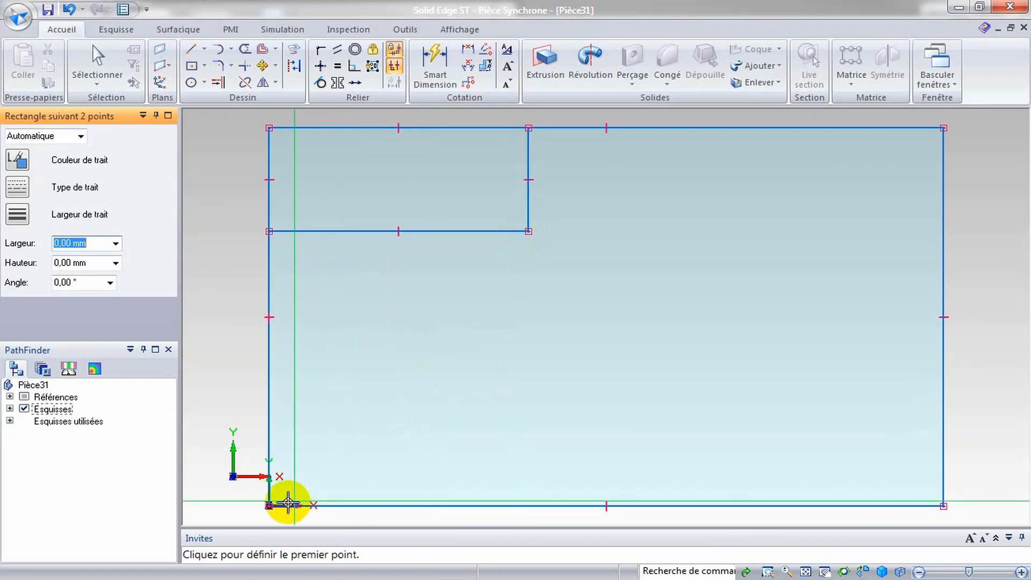
click(269, 506)
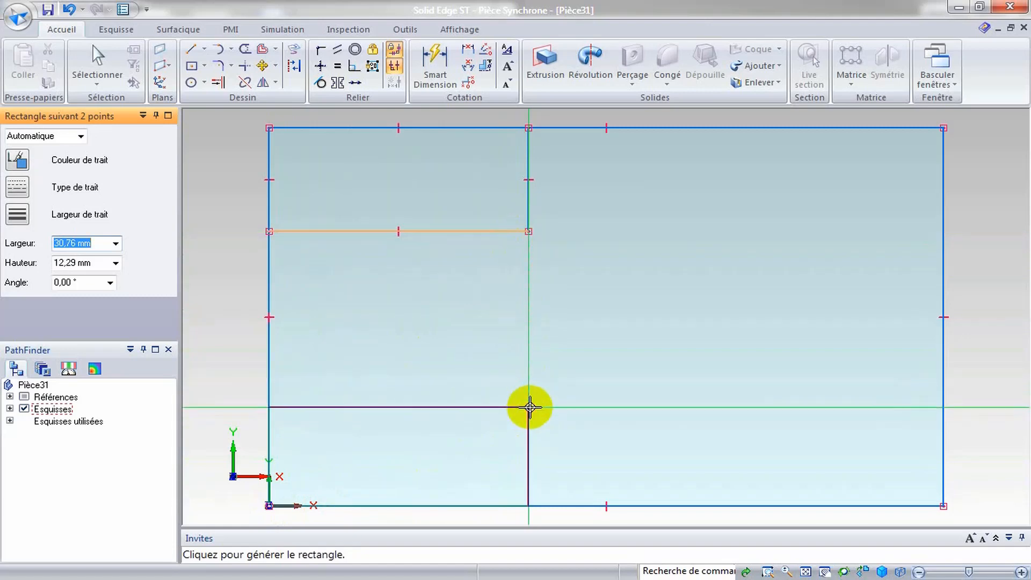
click(529, 408)
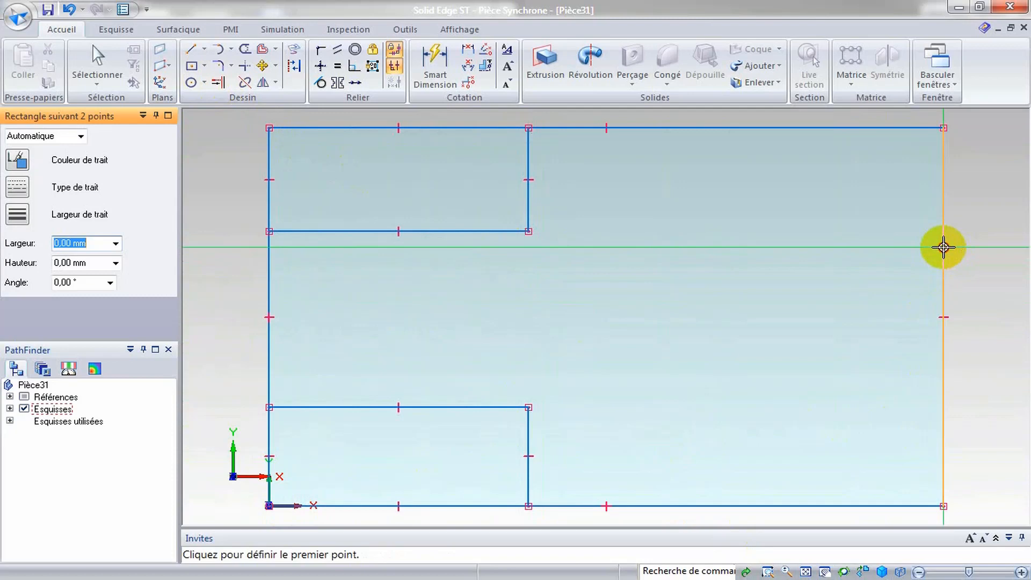
click(943, 247)
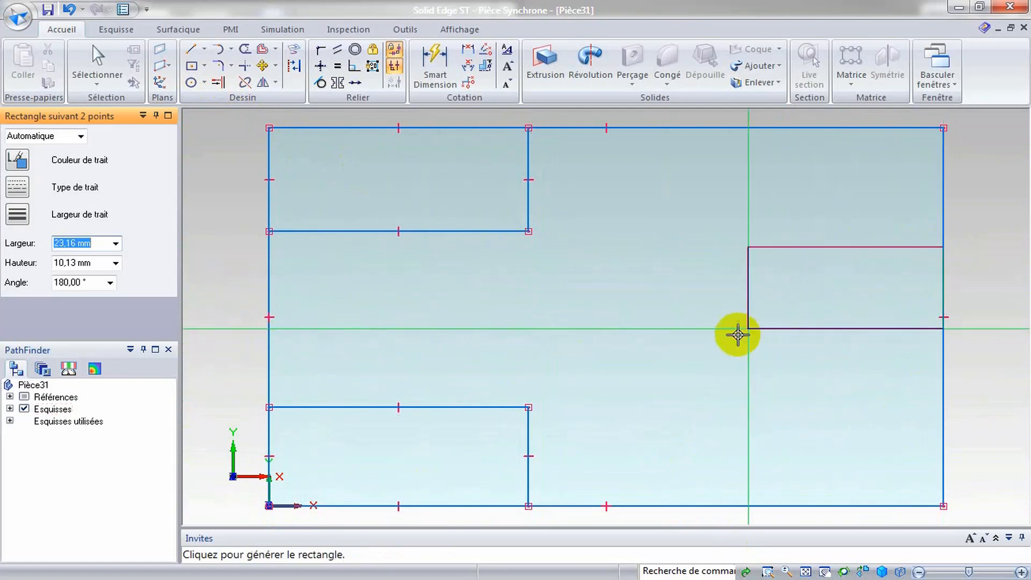
click(748, 329)
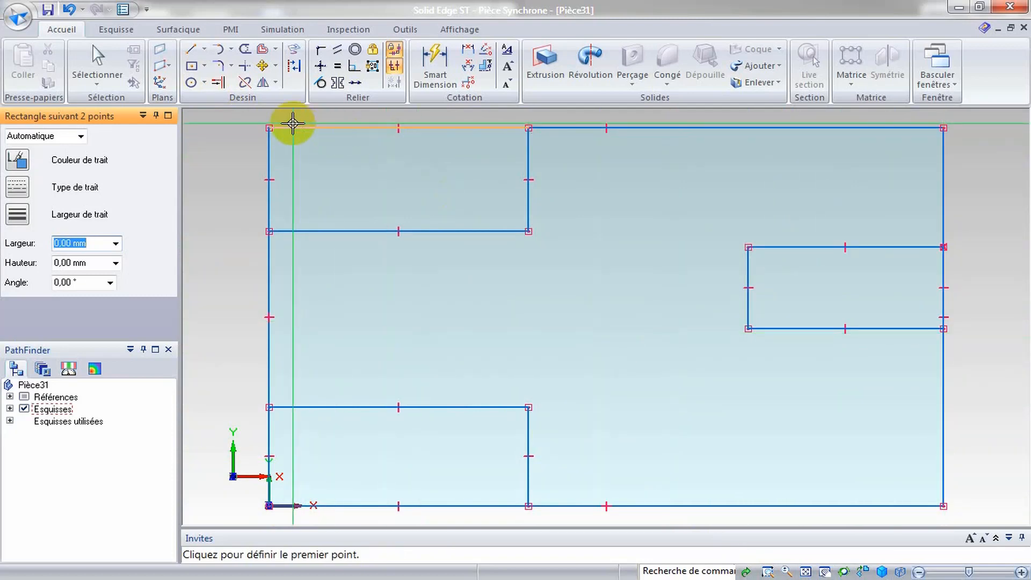
- Cap the right-hand rectangle's inner end with an outward three-point arc of about 5 mm radius and trim away the straight end line
click(230, 48)
click(230, 82)
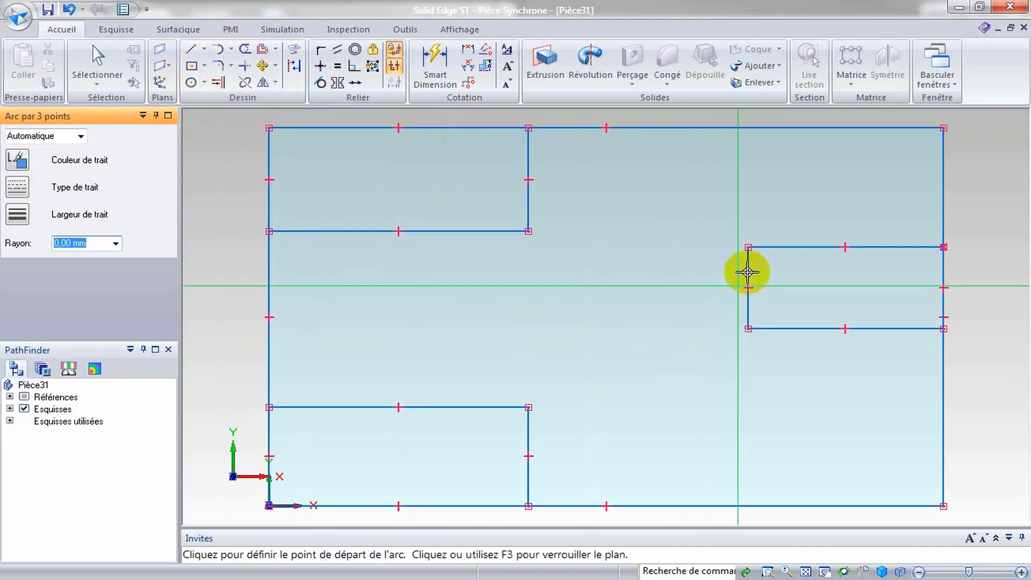
click(747, 248)
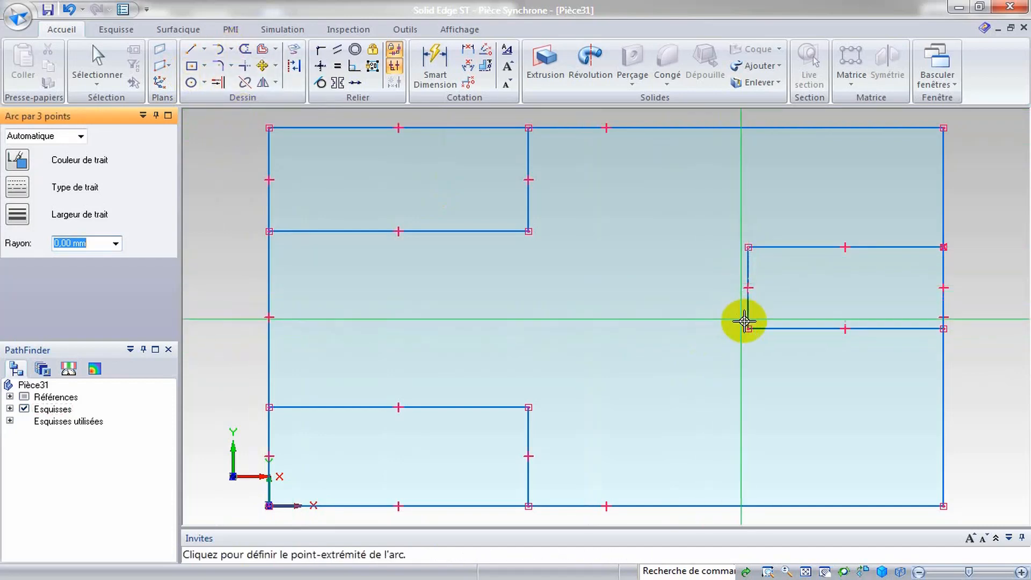
click(748, 327)
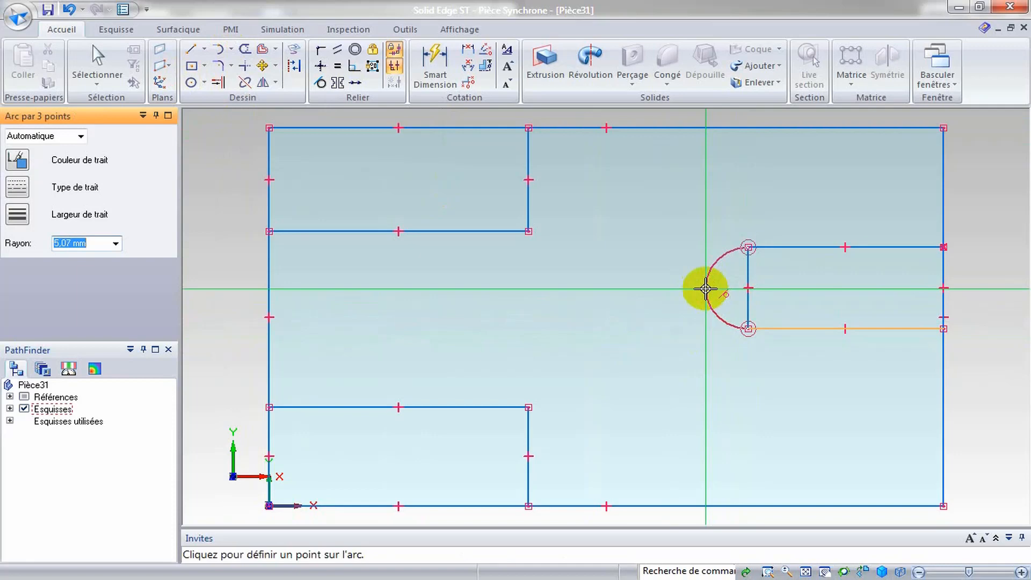
click(705, 288)
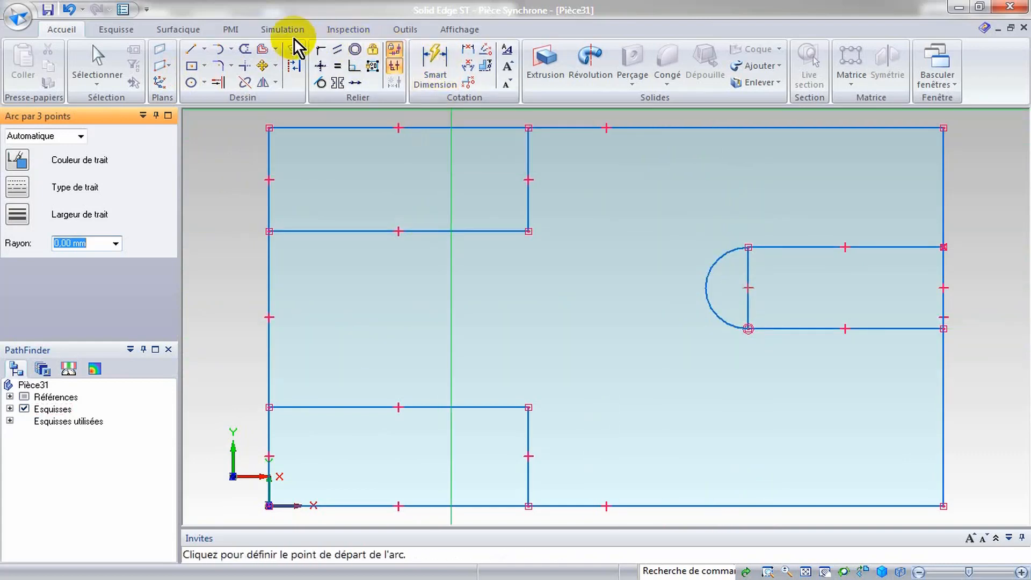
click(247, 47)
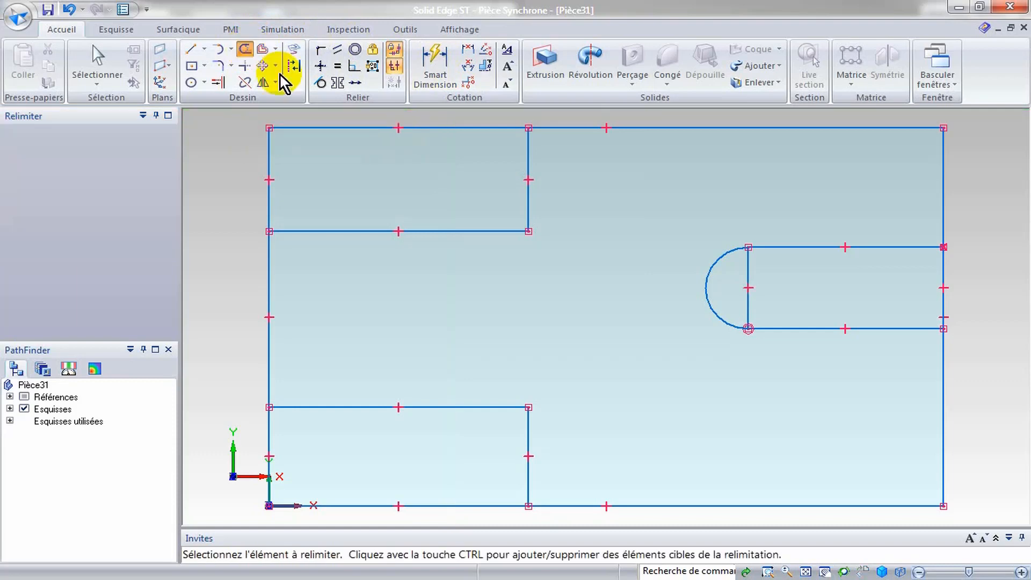
click(751, 264)
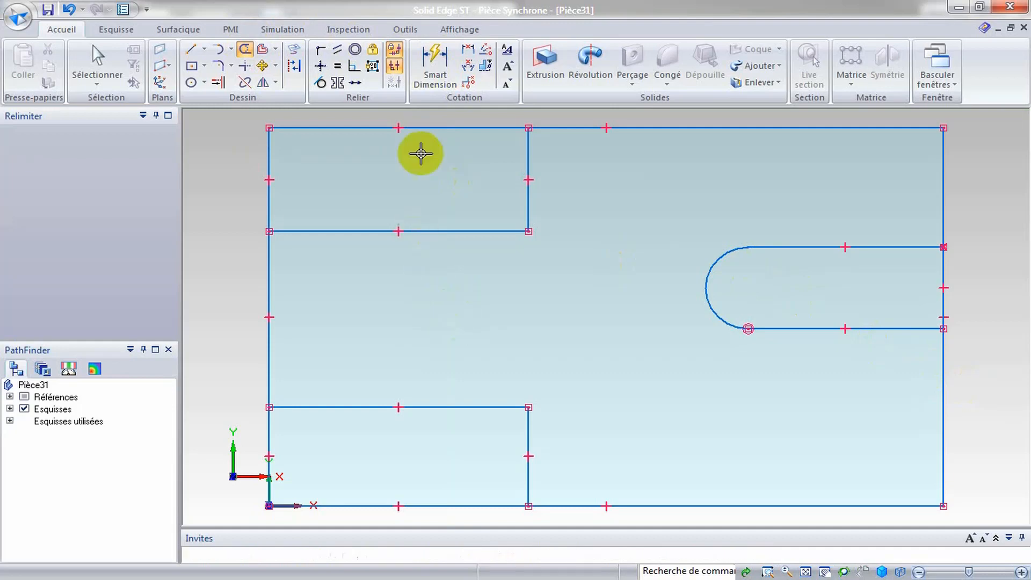
- Dimension the radius of the slot's rounded end at 5 mm with Smart Dimension
click(431, 60)
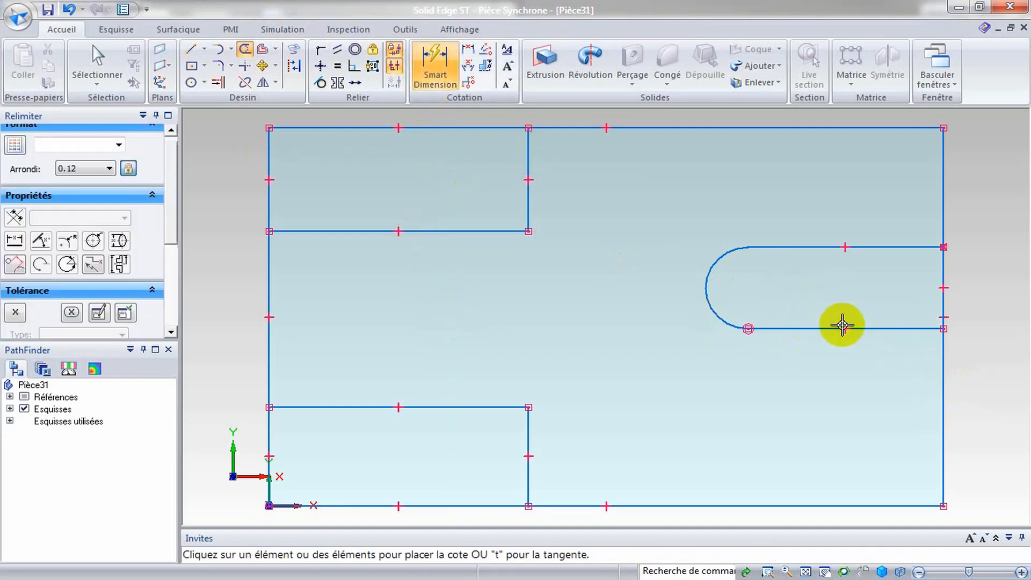
click(720, 258)
click(680, 115)
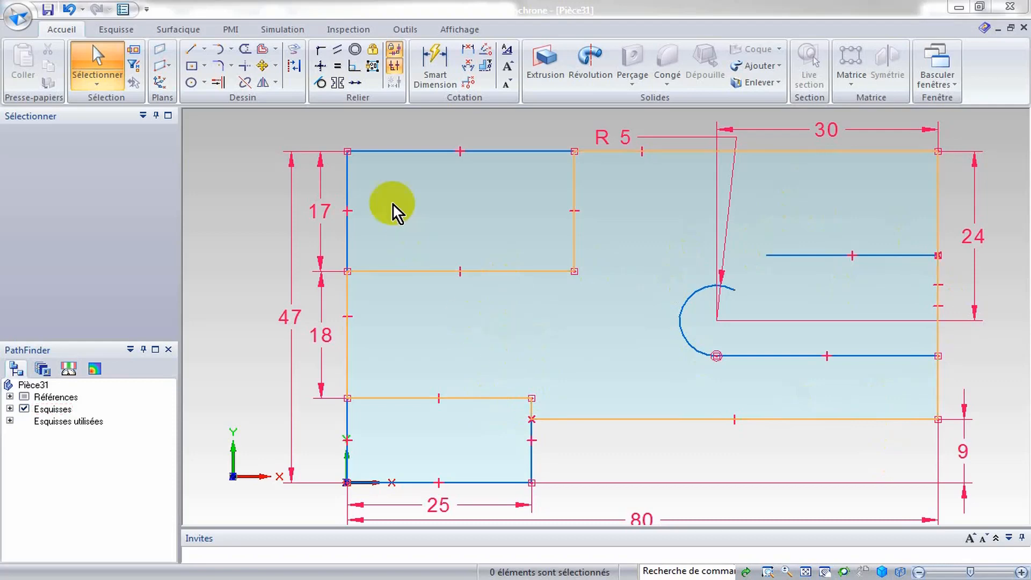
- Make the inner horizontal edges of the two left corner rectangles equal in length
click(337, 66)
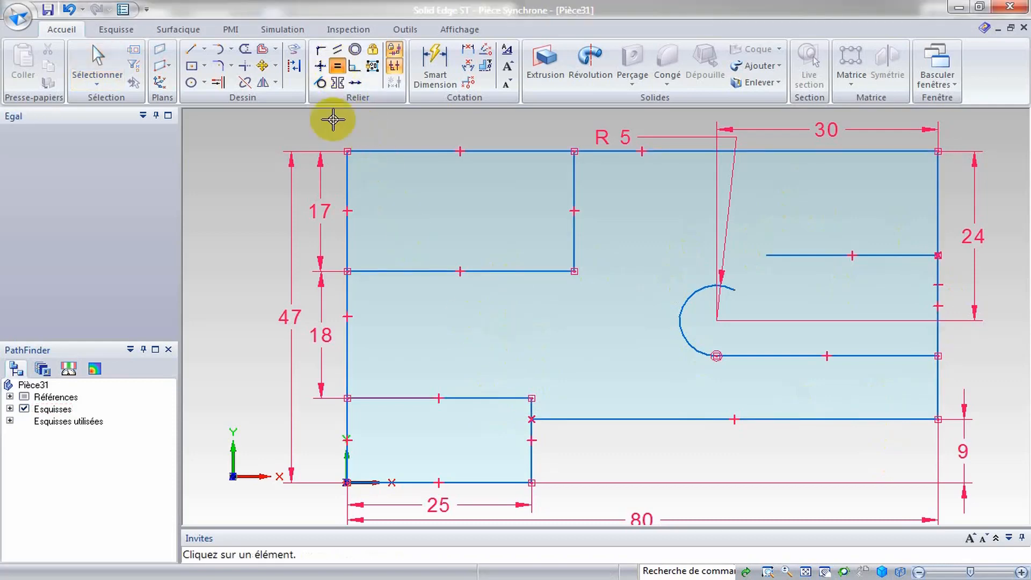
click(483, 397)
click(488, 271)
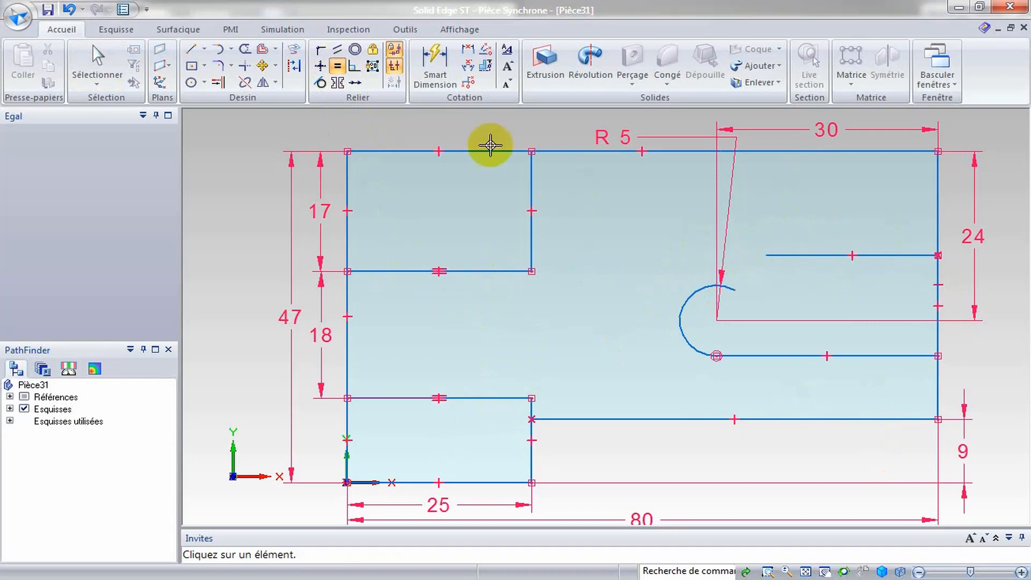
- Make the slot's upper line tangent to the end arc and extend the line to meet it
click(325, 84)
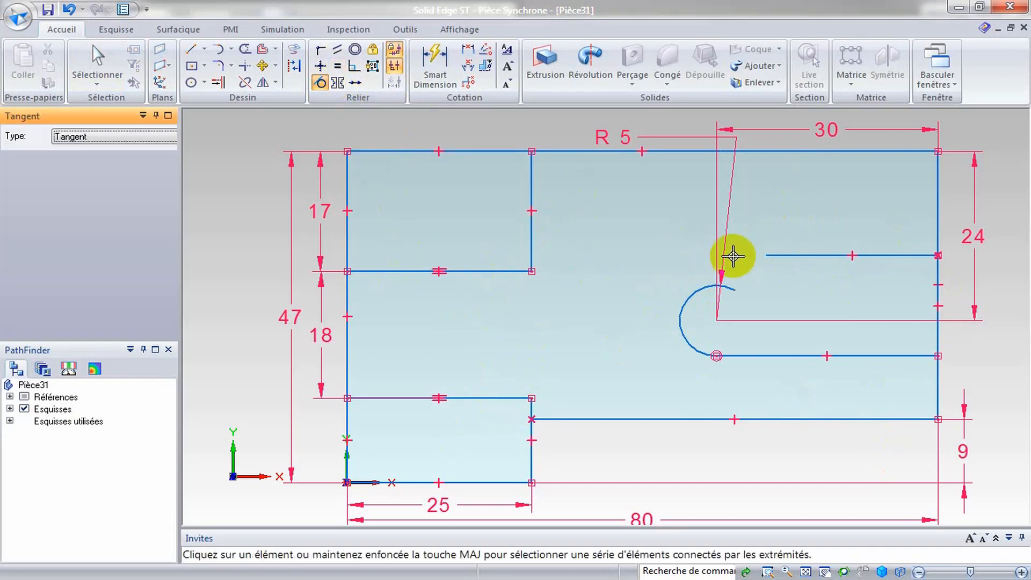
click(771, 255)
click(707, 282)
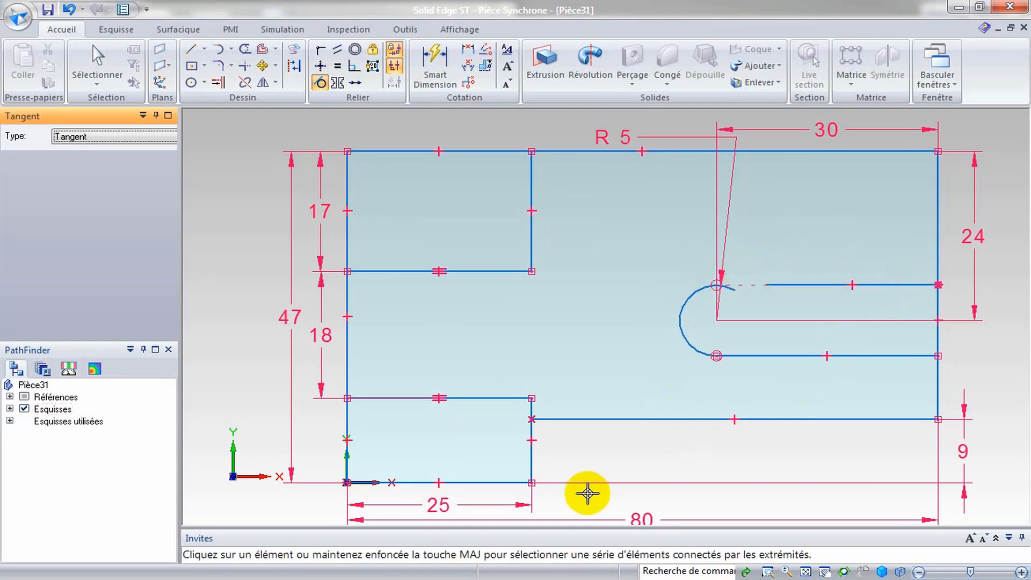
click(217, 83)
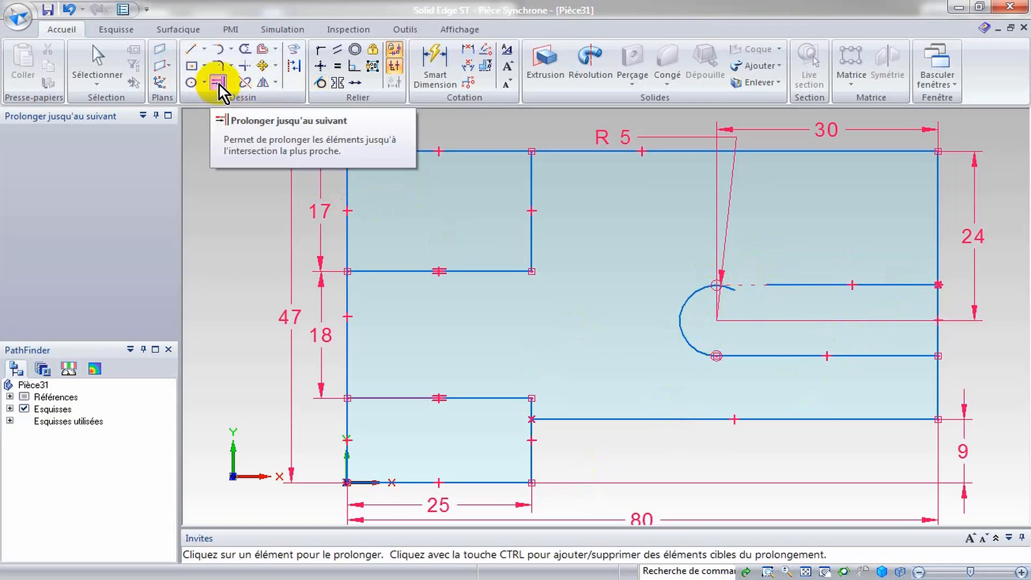
click(788, 285)
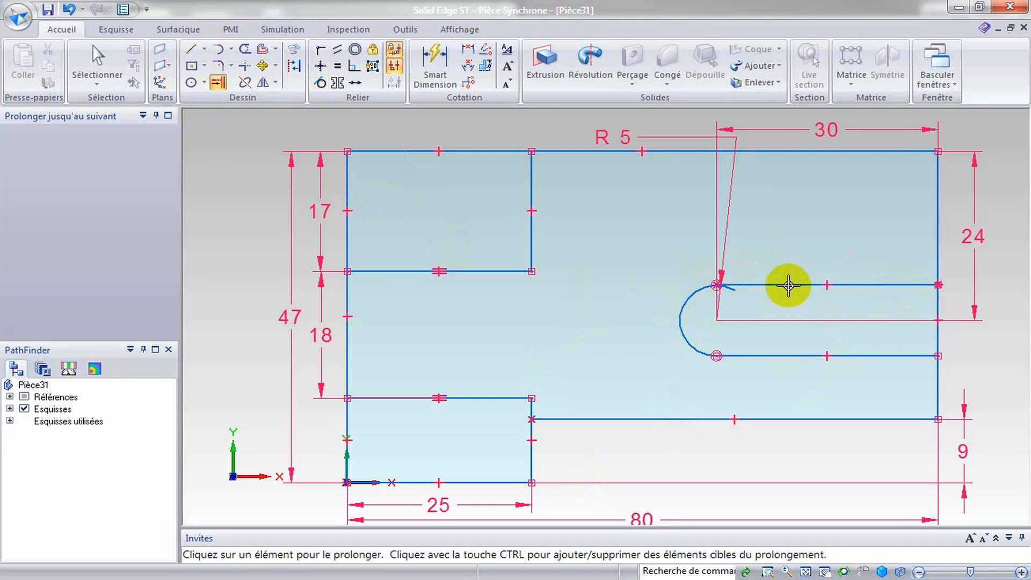
click(244, 50)
click(725, 285)
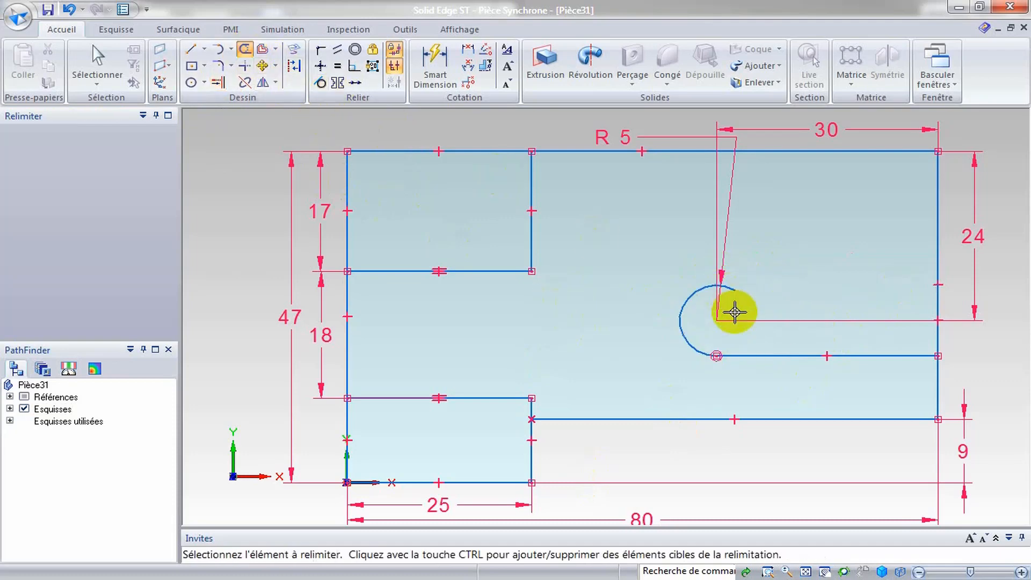
click(69, 9)
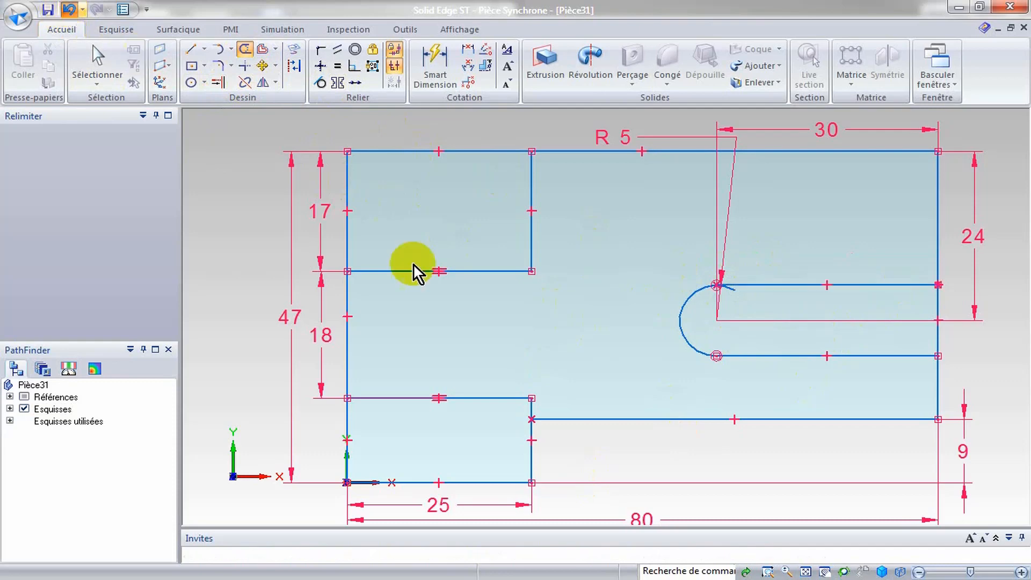
key(Escape)
- Trim the excess end of the slot's arc beyond its tangent point with the upper line
scroll(735, 296, up, 5)
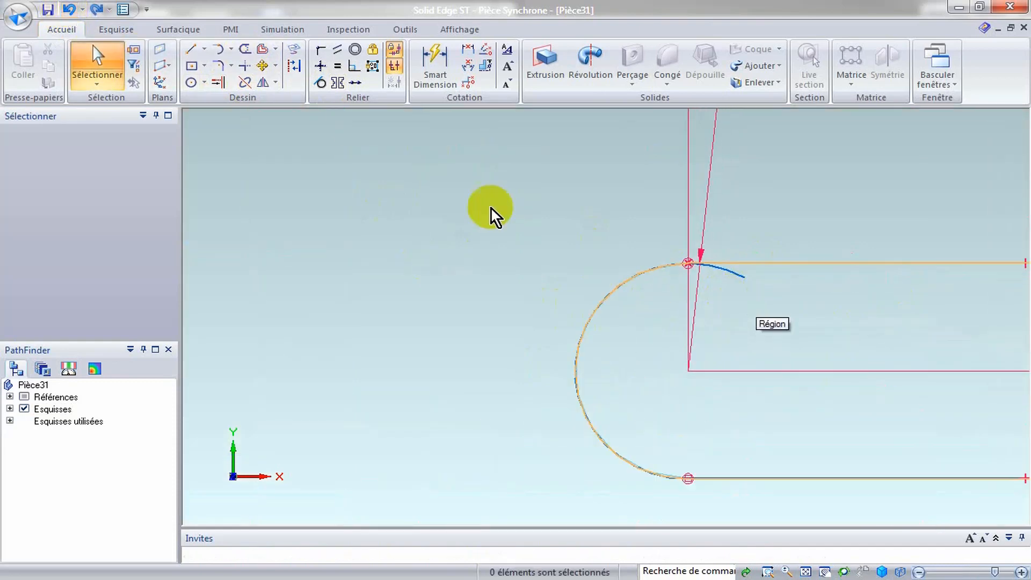
click(244, 49)
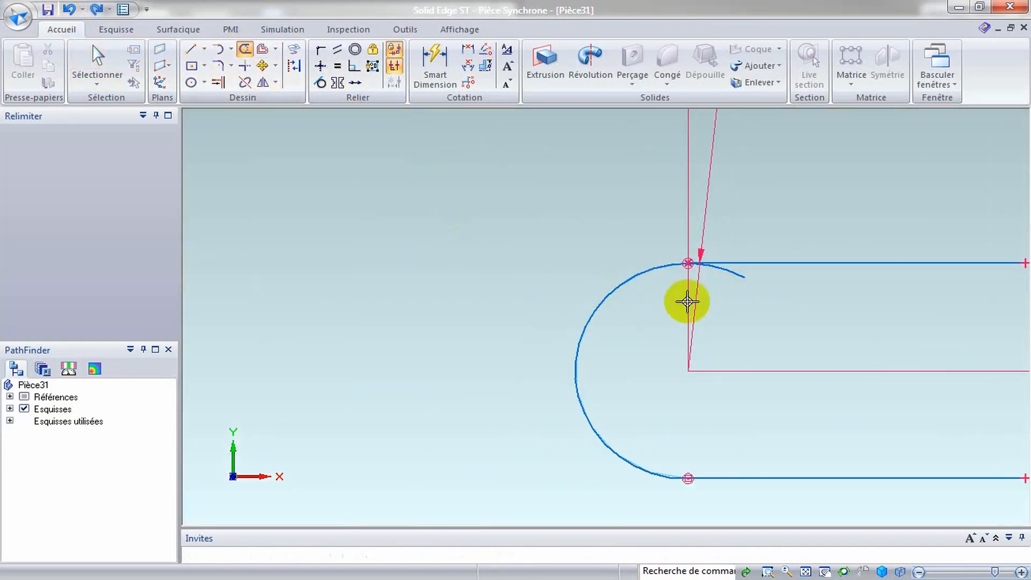
click(730, 274)
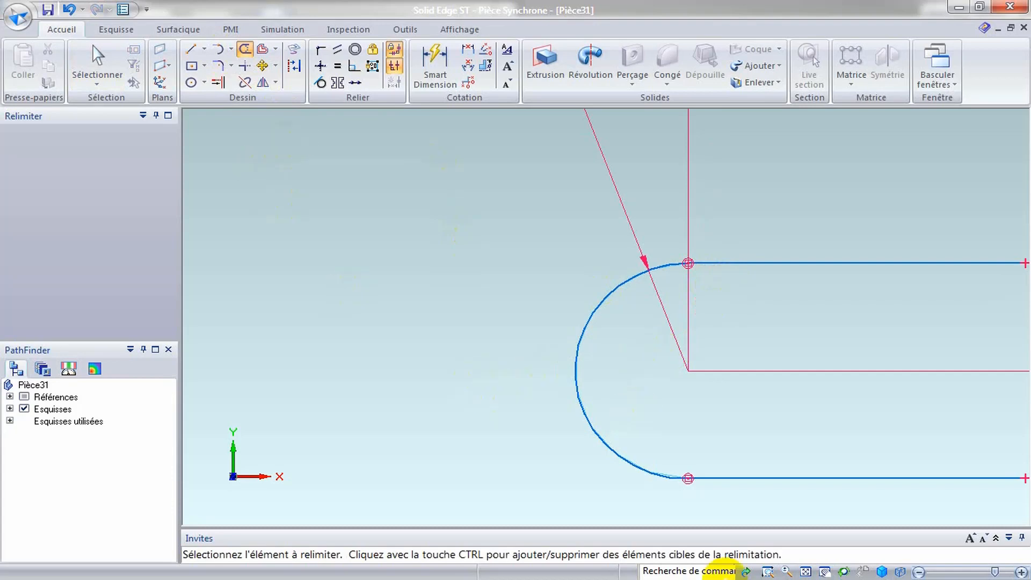
click(805, 571)
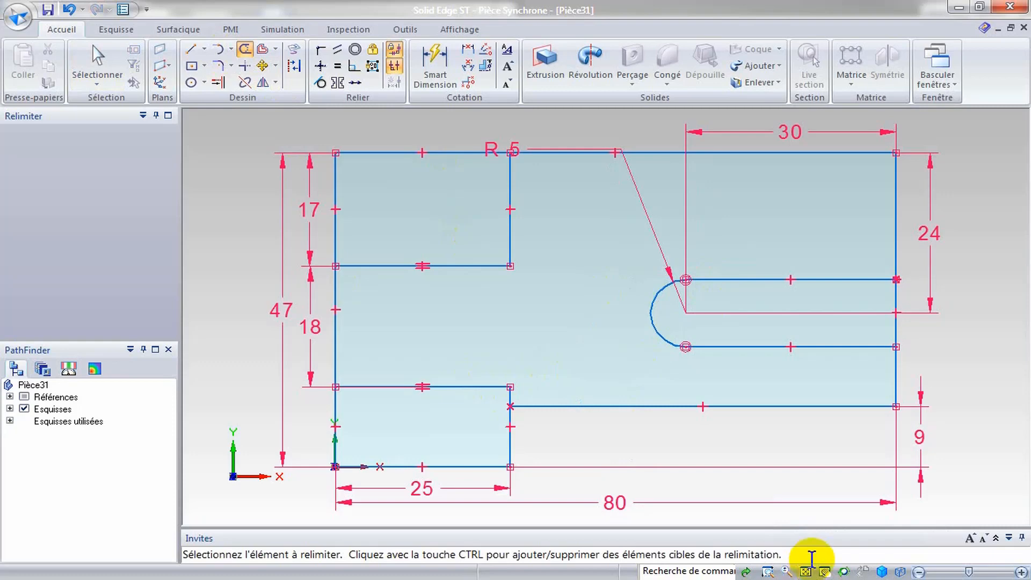
key(Escape)
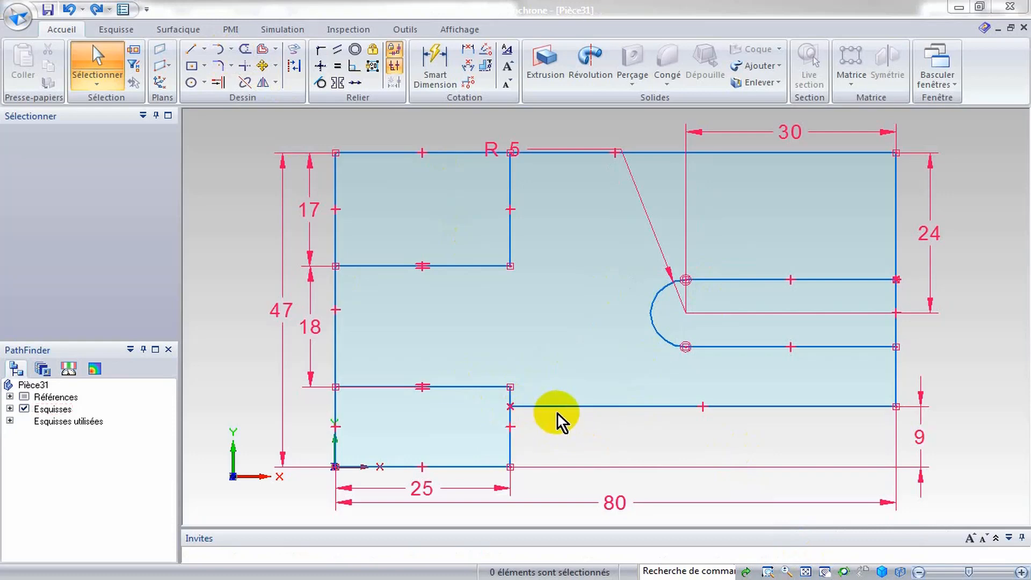
- Fillet the corner between the lower-left rectangle's right edge and the profile's lower horizontal line with a 9 mm radius
click(217, 63)
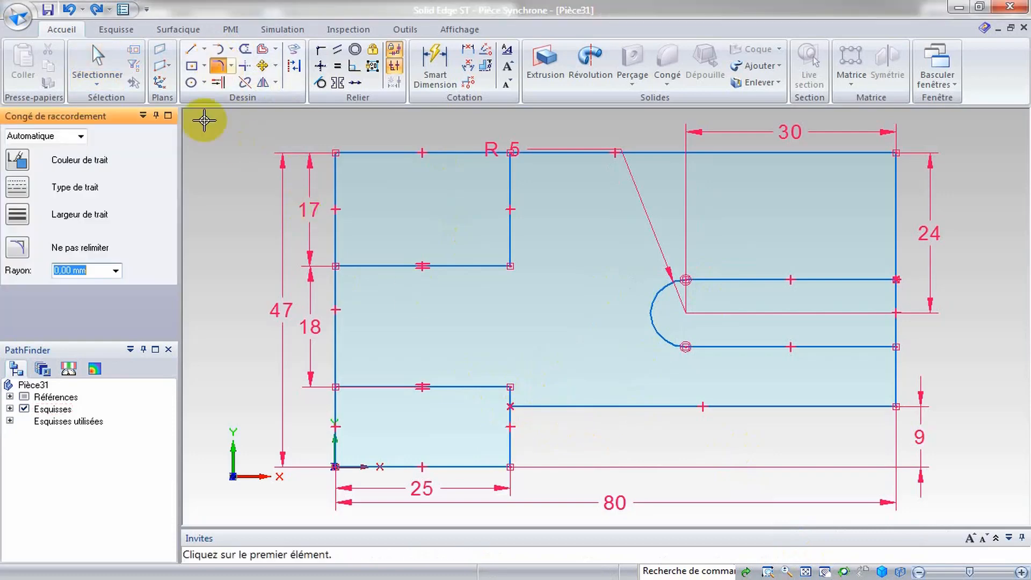
text(9)
key(Return)
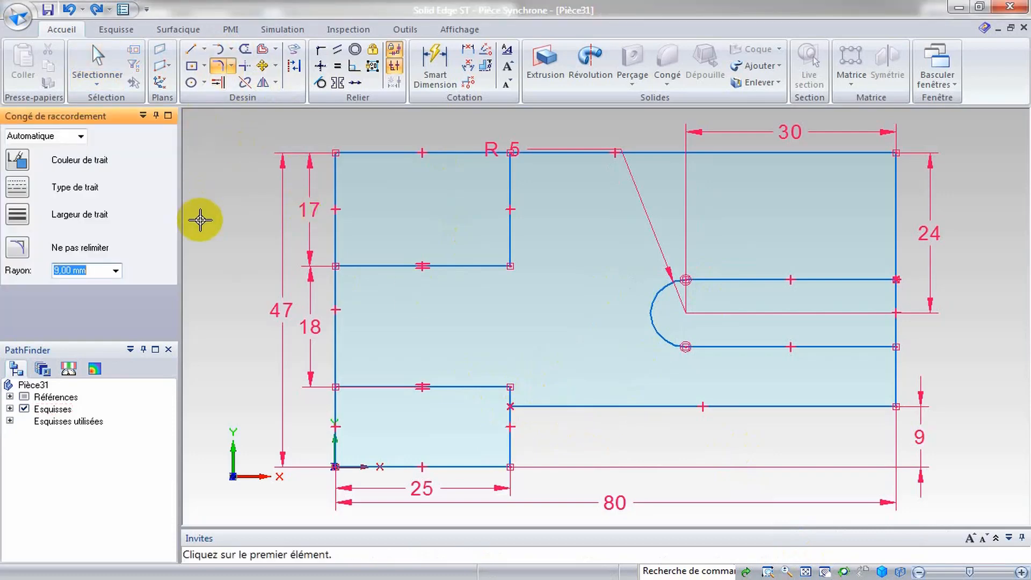
click(513, 407)
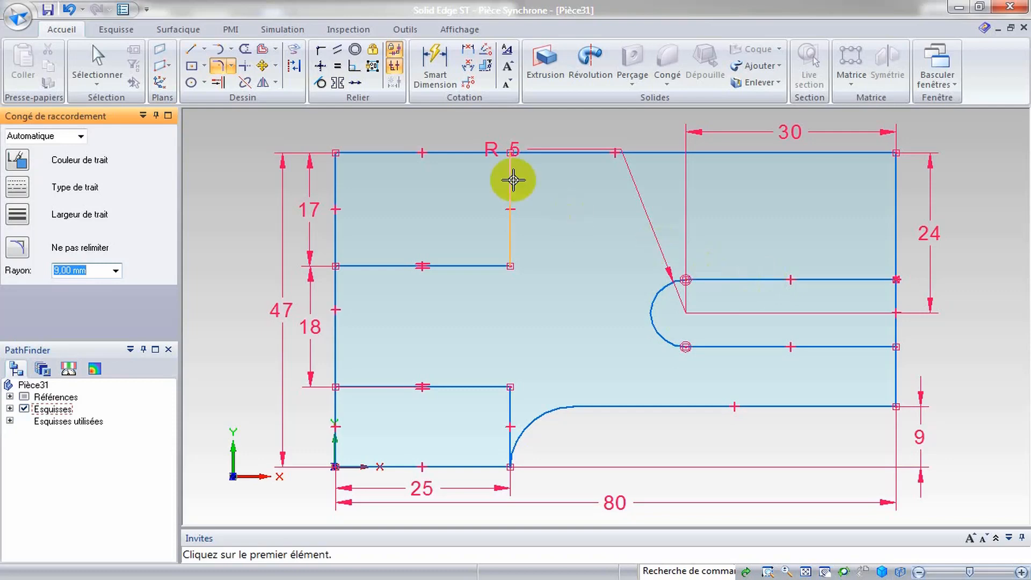
- Offset the chained slot outline outward by 7 mm
click(263, 48)
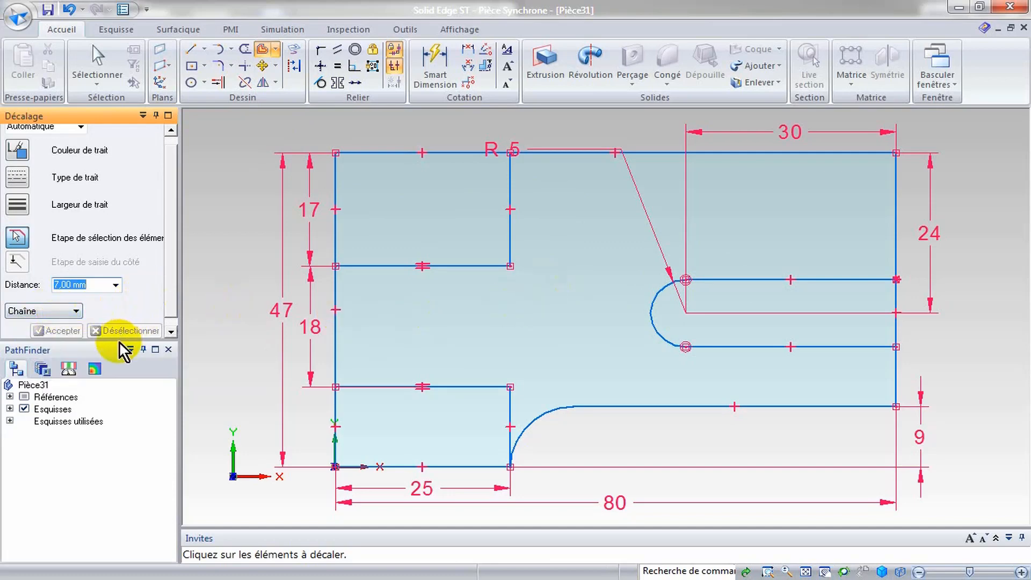
mouse_move(121, 342)
mouse_down()
mouse_move(123, 422)
mouse_move(102, 419)
mouse_up()
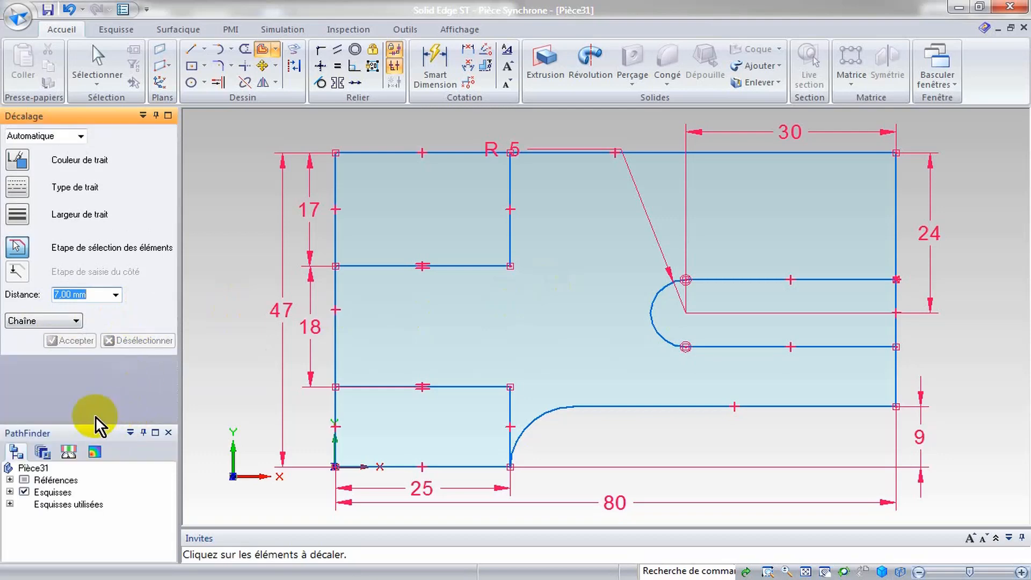
click(651, 305)
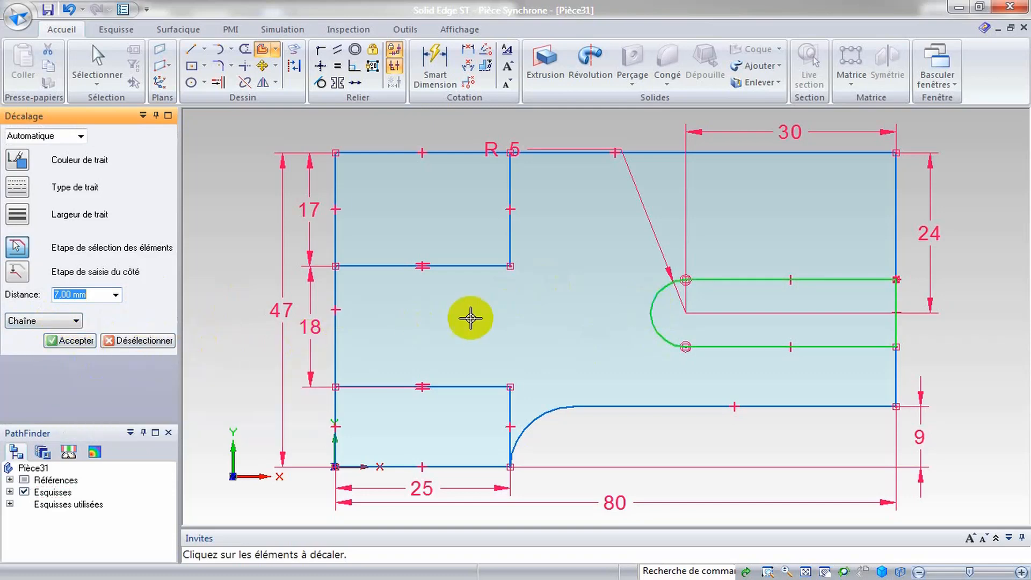
right_click(562, 309)
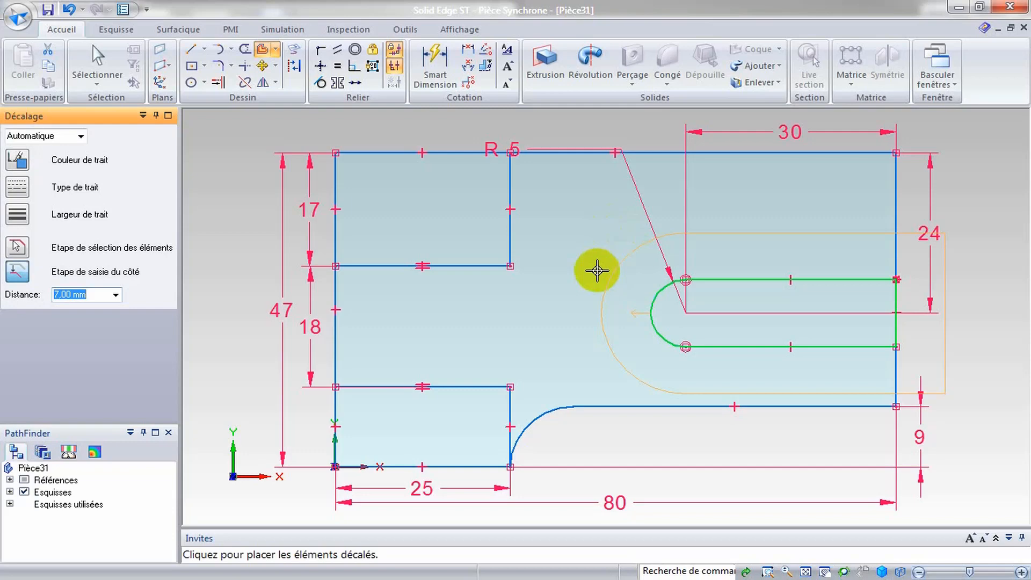
click(596, 269)
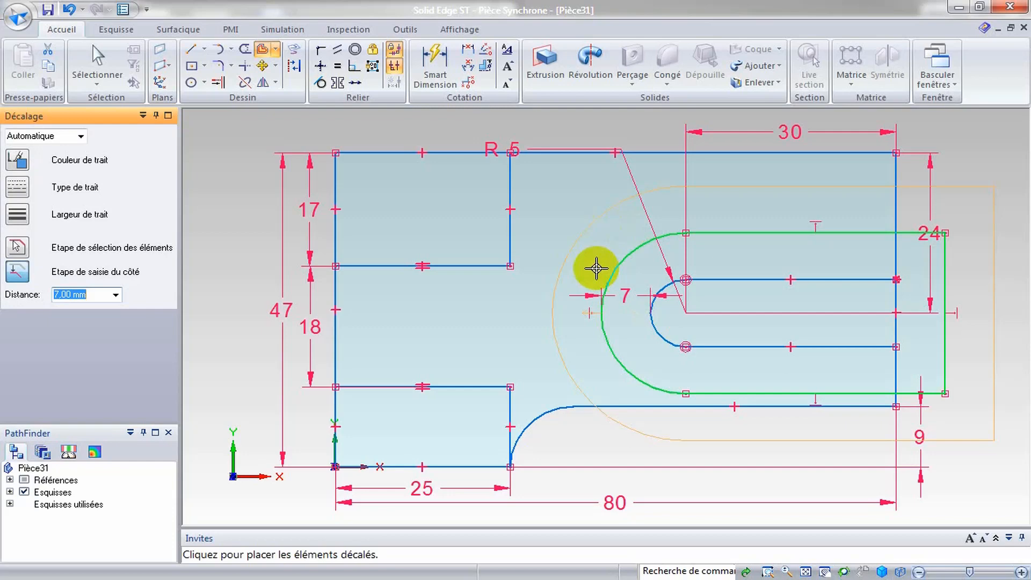
click(596, 268)
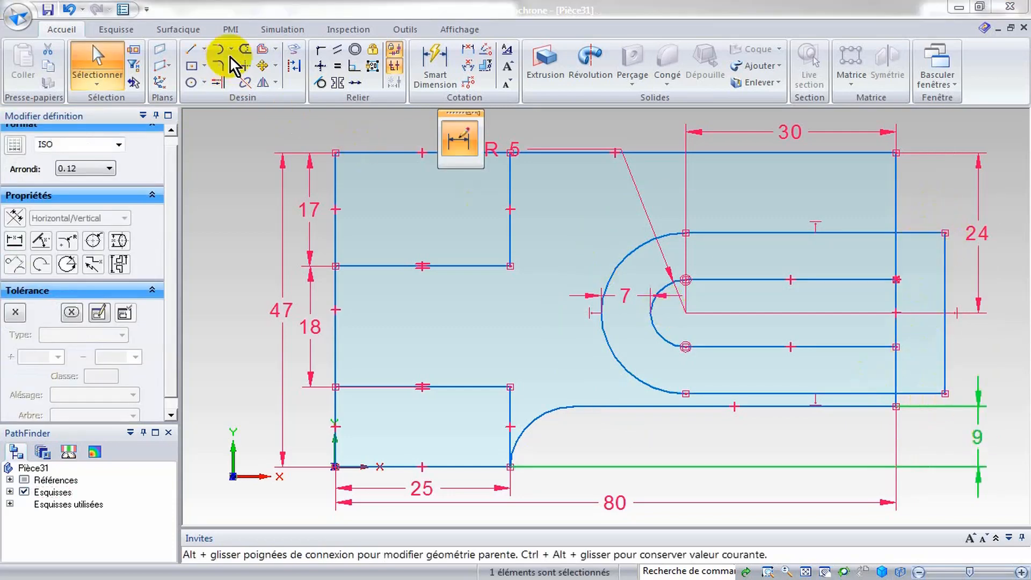
- Trim the offset slot outline where it extends beyond the profile's right edge
click(247, 48)
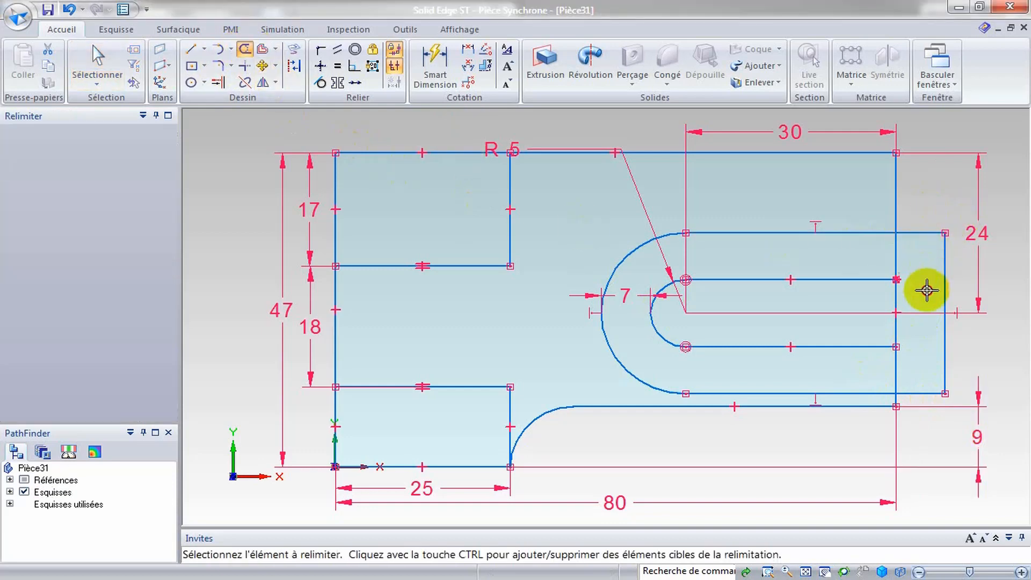
click(923, 393)
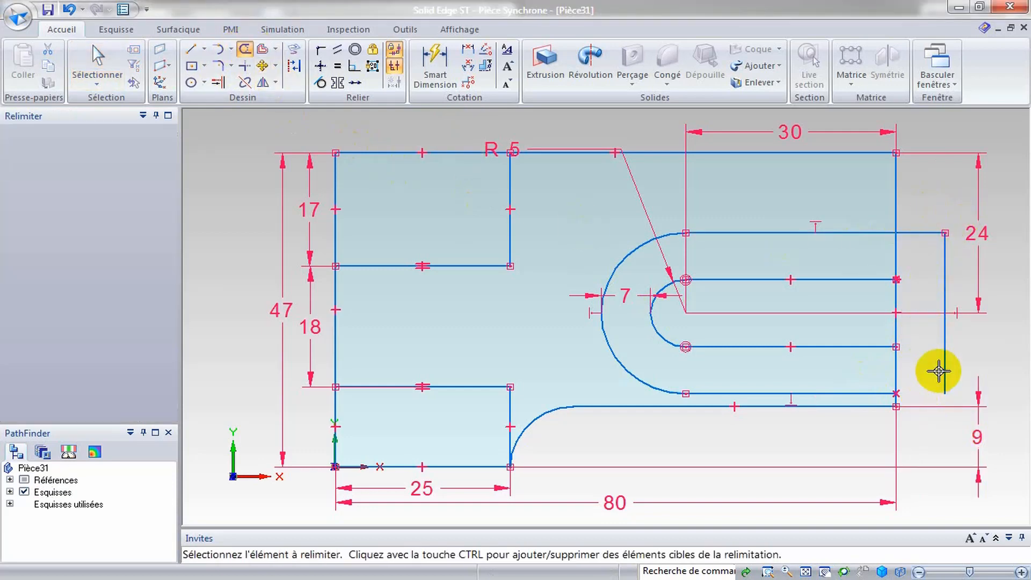
click(937, 354)
drag(920, 248, 885, 320)
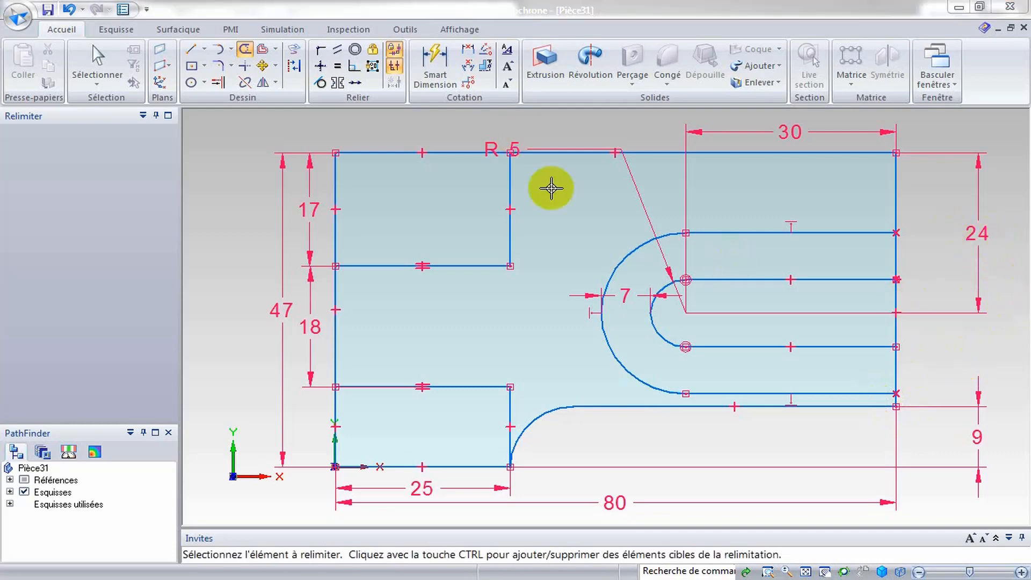
- Set the vertical distance from the profile's top edge to the slot's arc centre to 18 mm
click(102, 53)
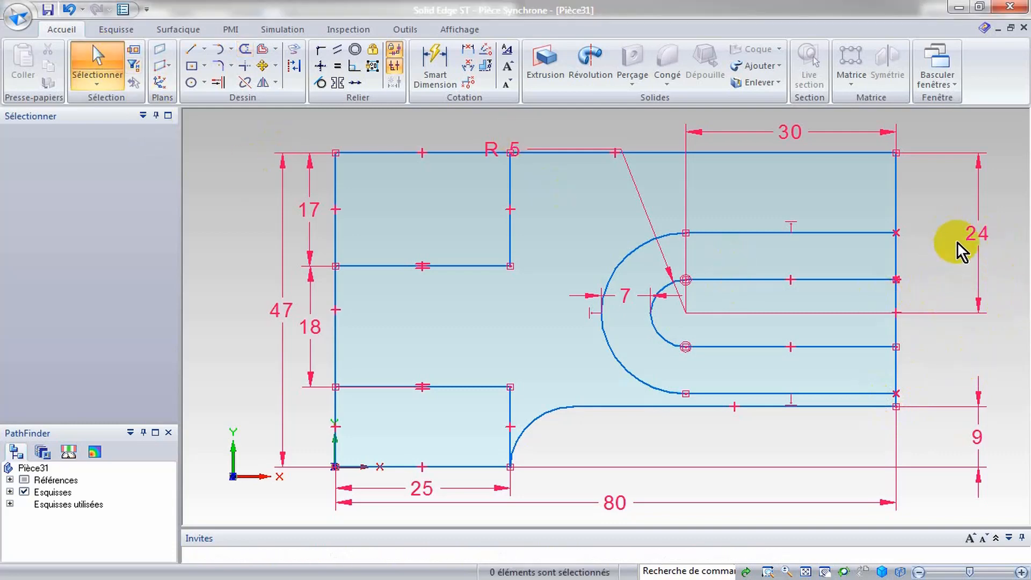
click(974, 234)
text(18)
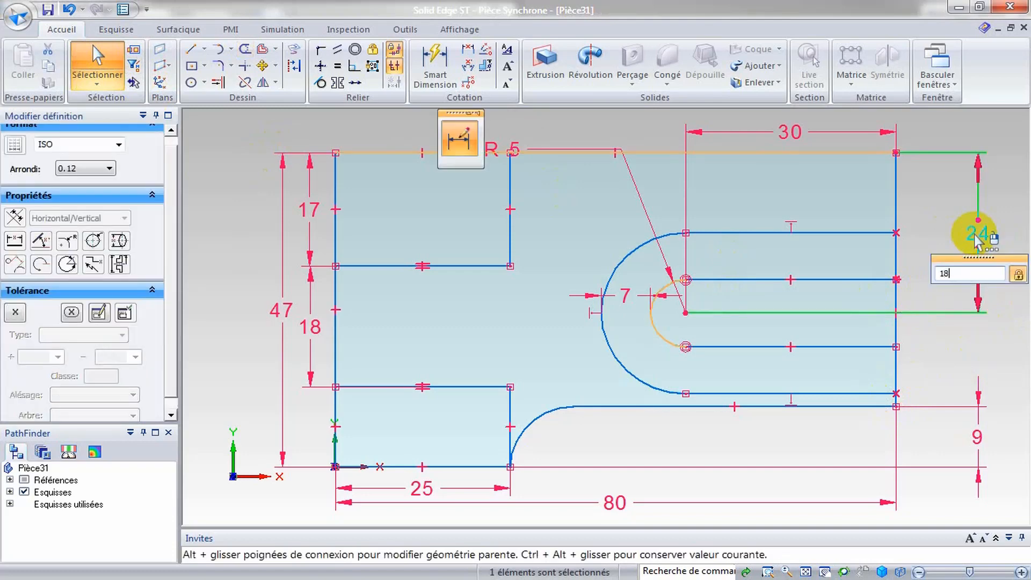
key(Return)
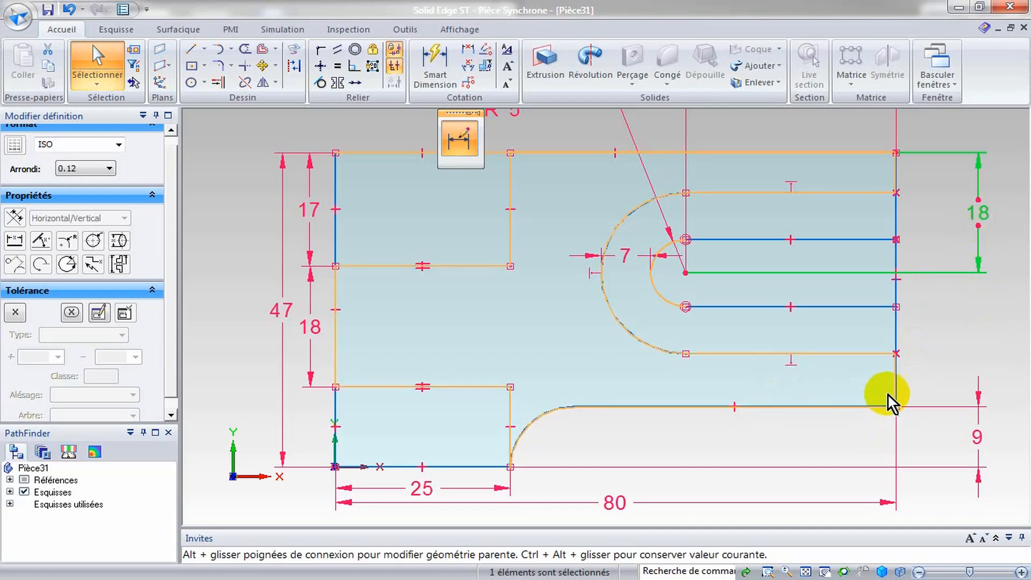
click(872, 152)
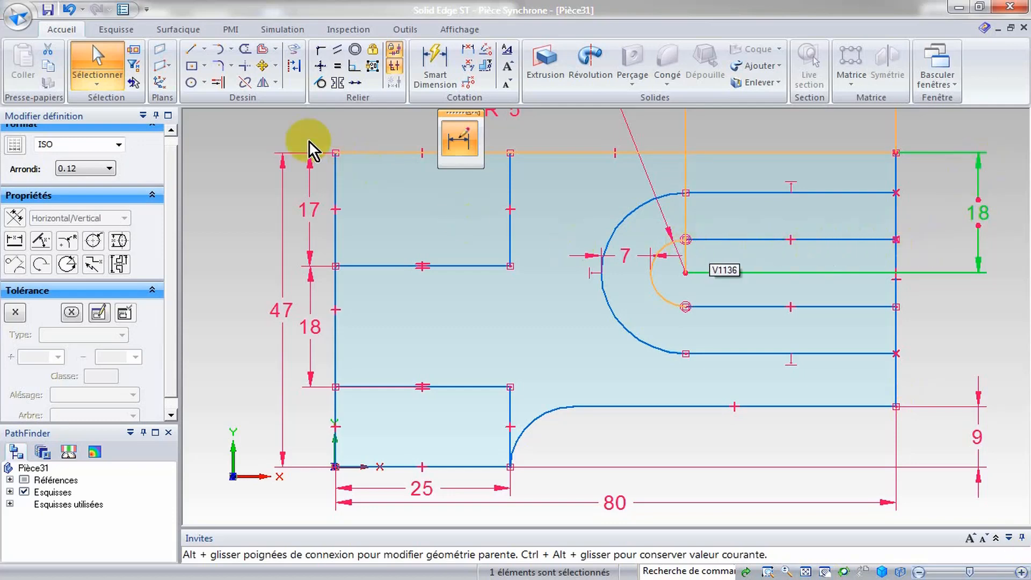
- Chamfer the lower-right and upper-right corners of the profile at 45° with a 5 mm setback
click(233, 67)
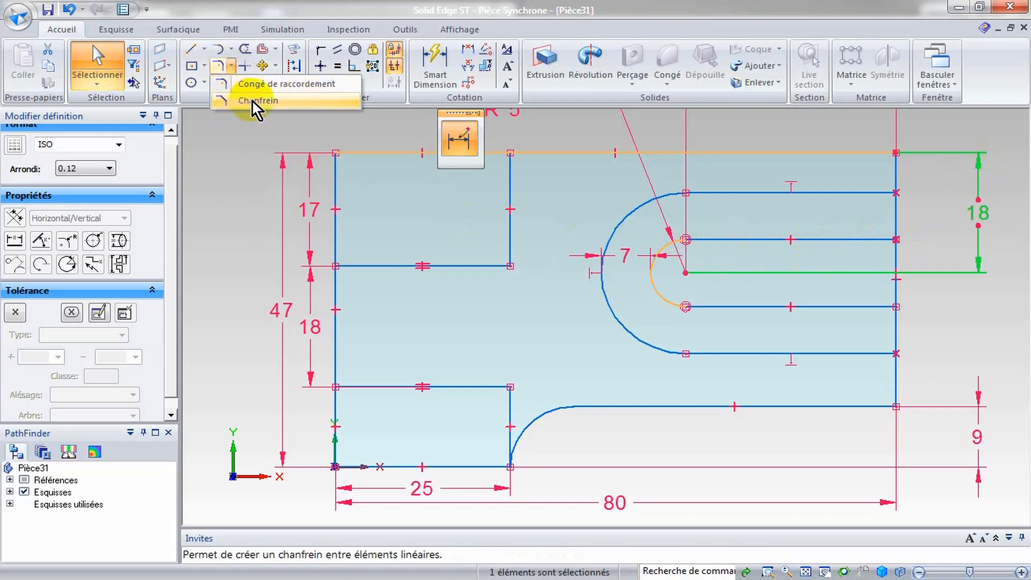
click(252, 99)
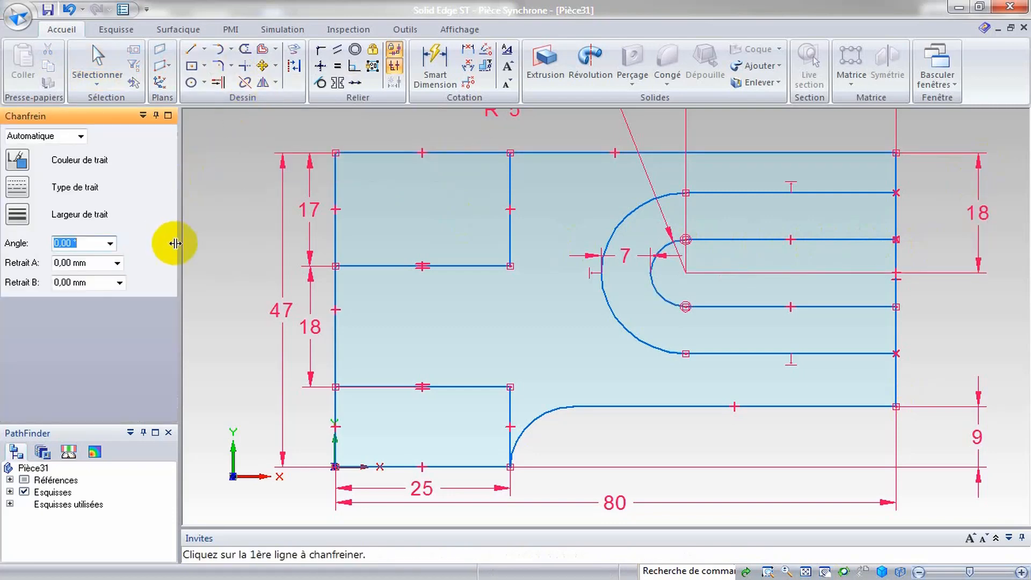
text(45)
key(Tab)
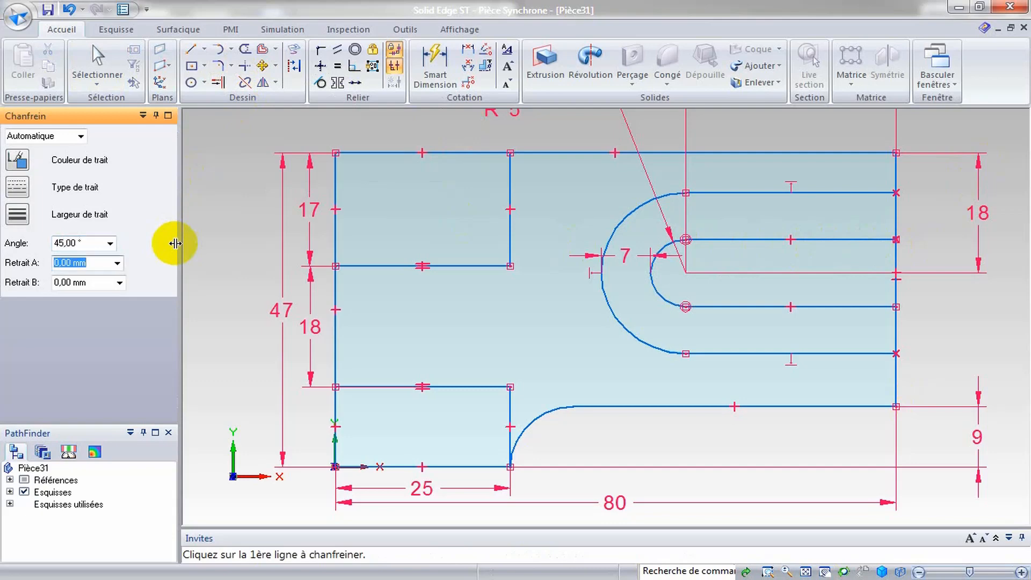
text(5)
key(Tab)
click(894, 407)
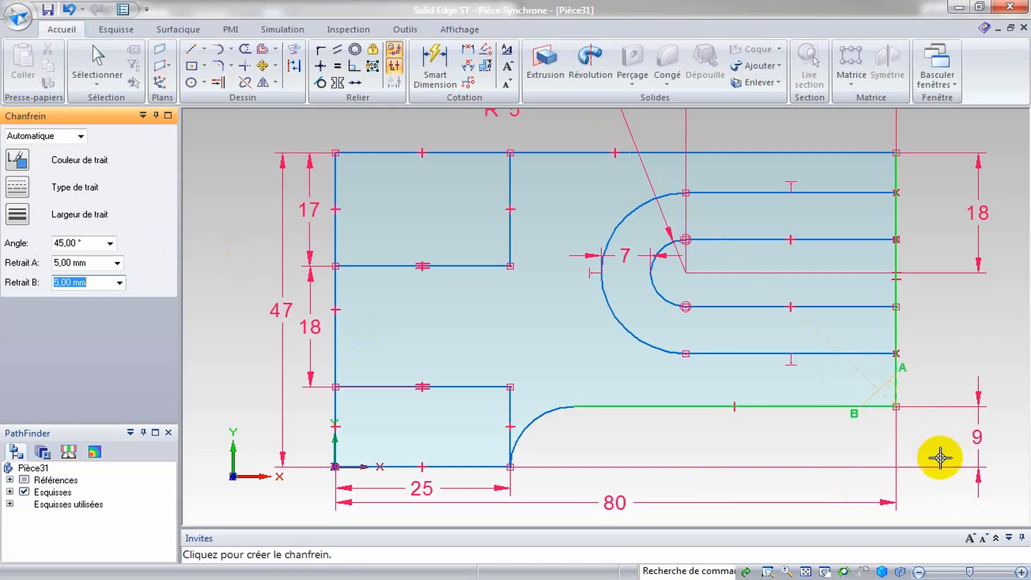
click(851, 367)
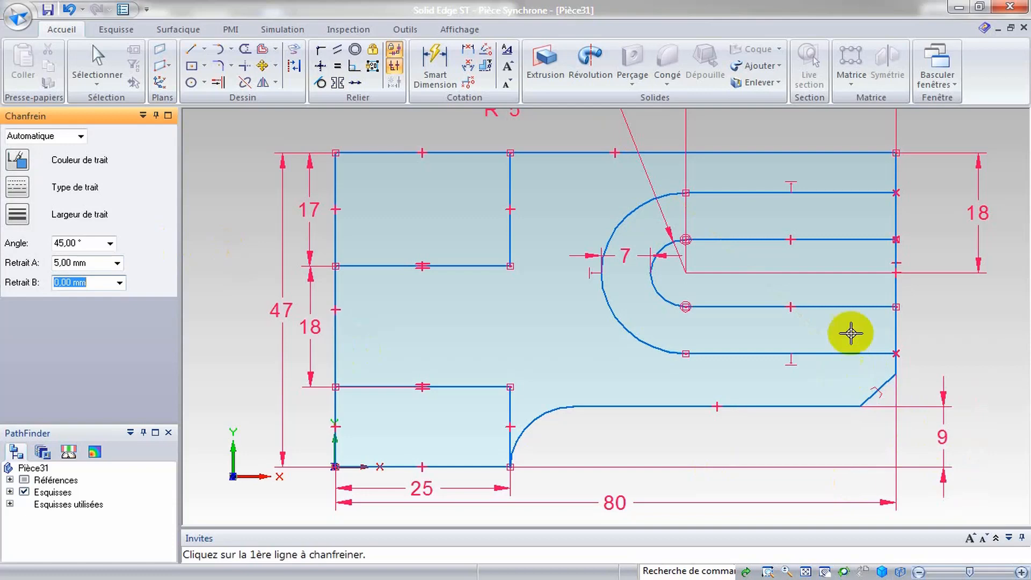
click(895, 154)
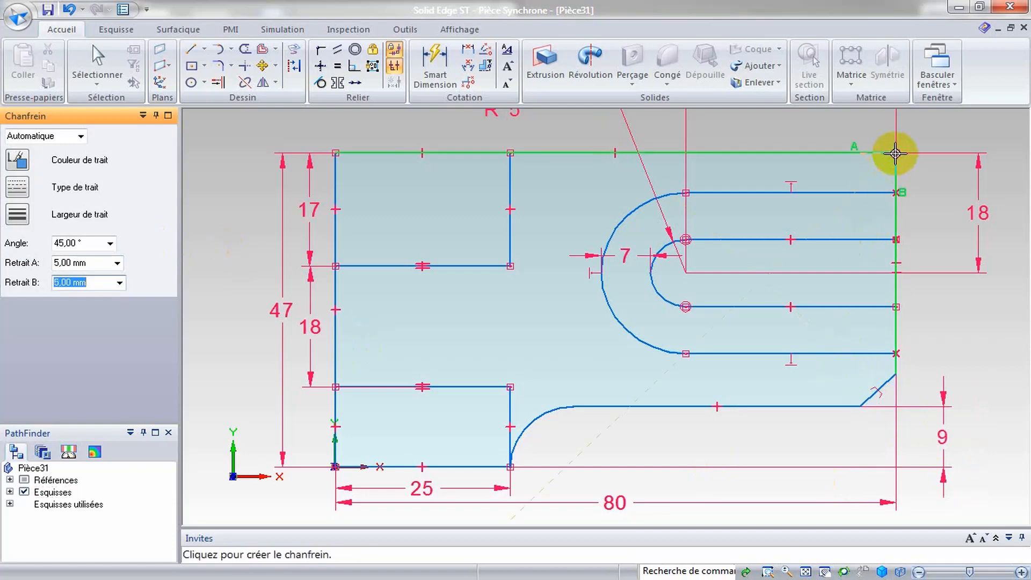
click(828, 168)
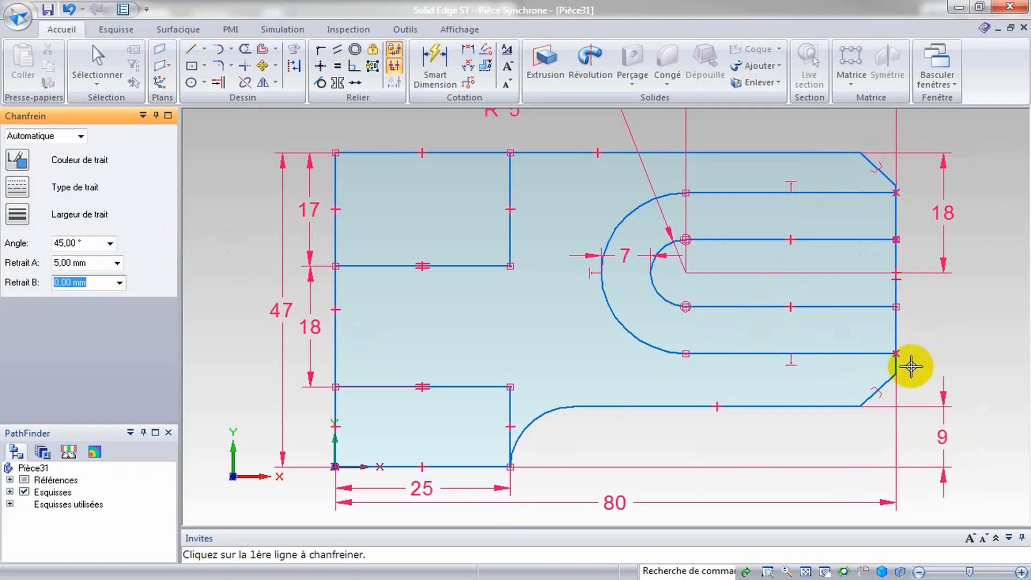
- Extrude the two left corner rectangles together by 36.5 mm toward positive Z
middle_drag(991, 297, 902, 305)
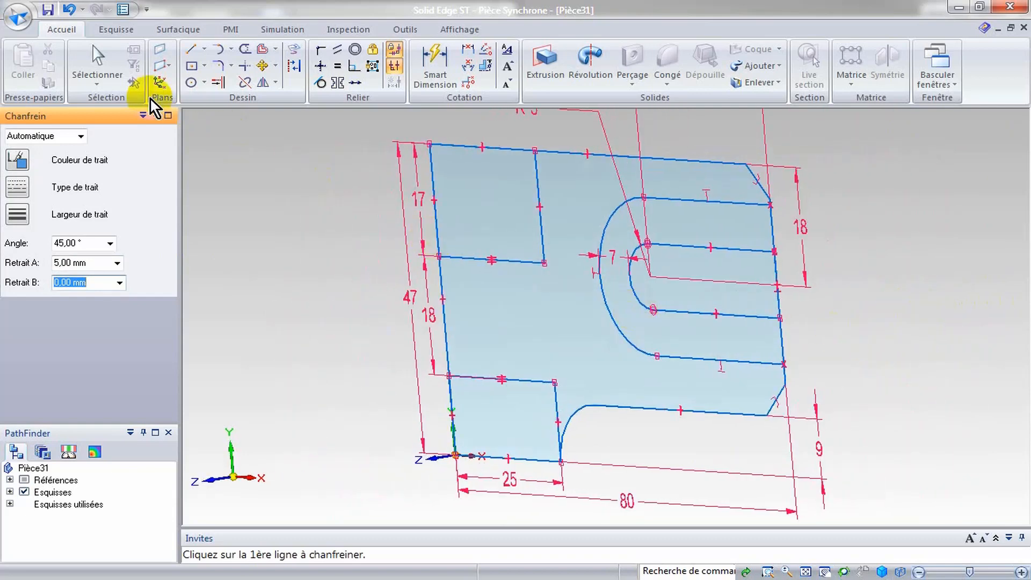
click(104, 60)
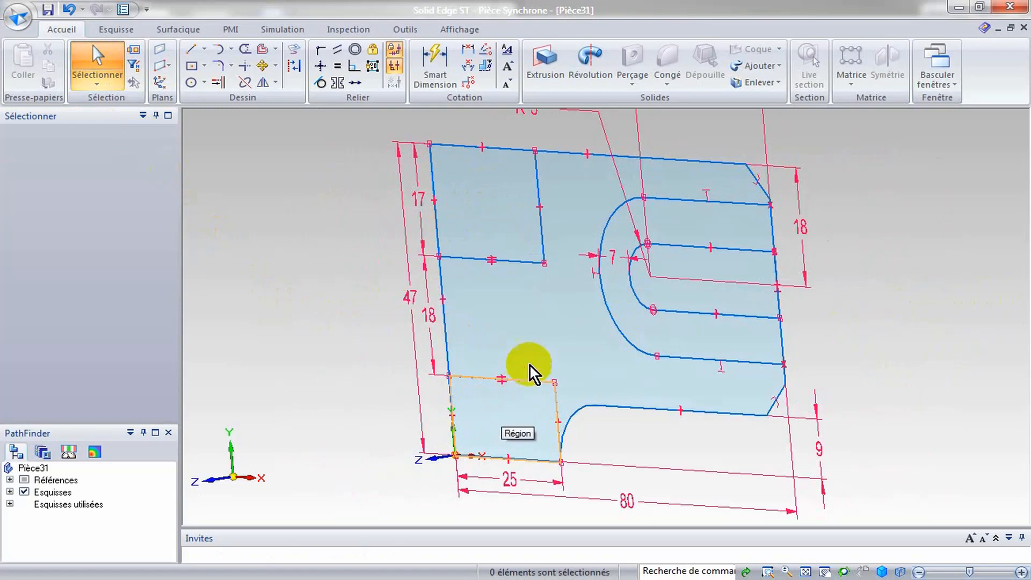
click(507, 225)
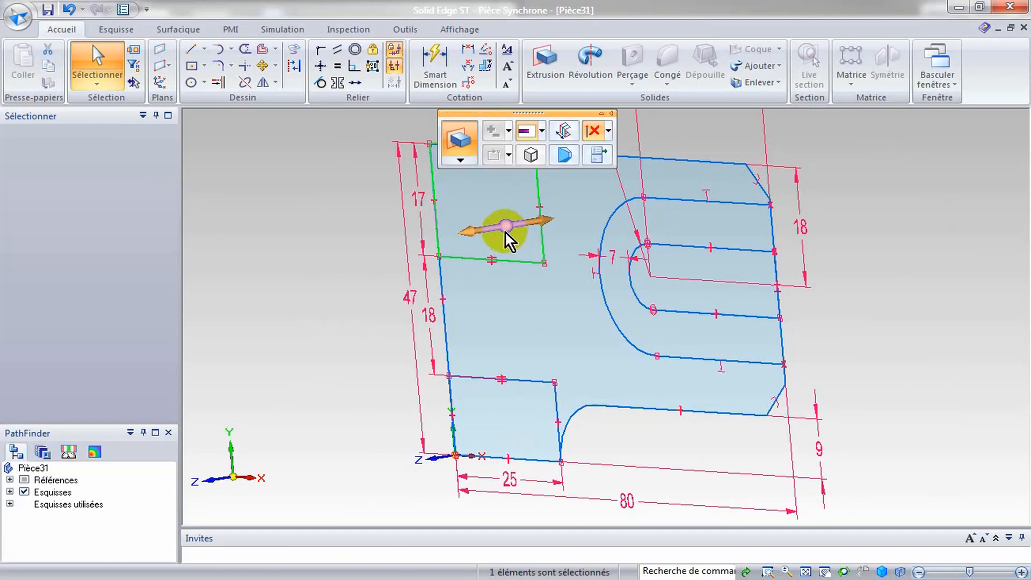
ctrl+click(492, 414)
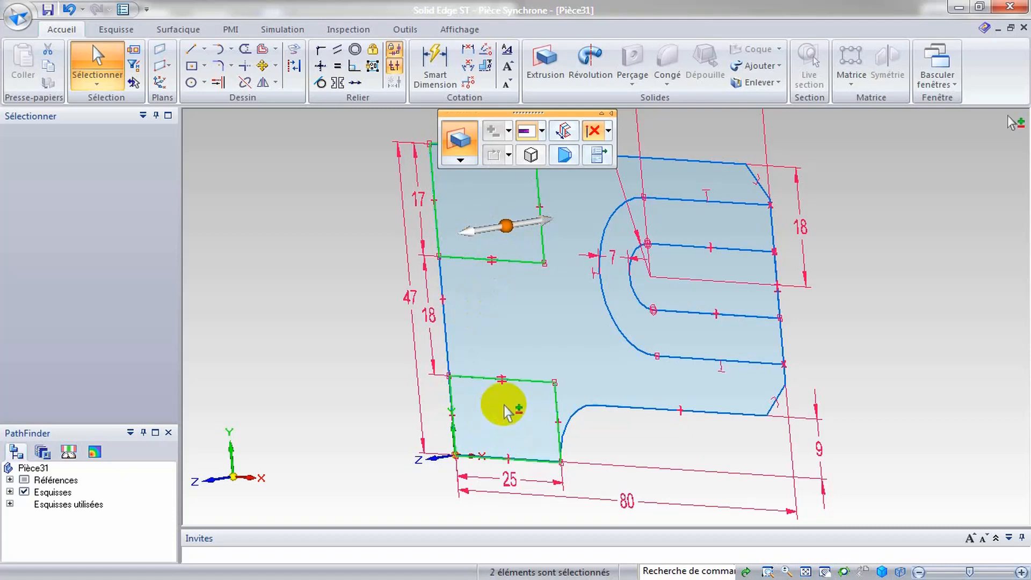
click(486, 235)
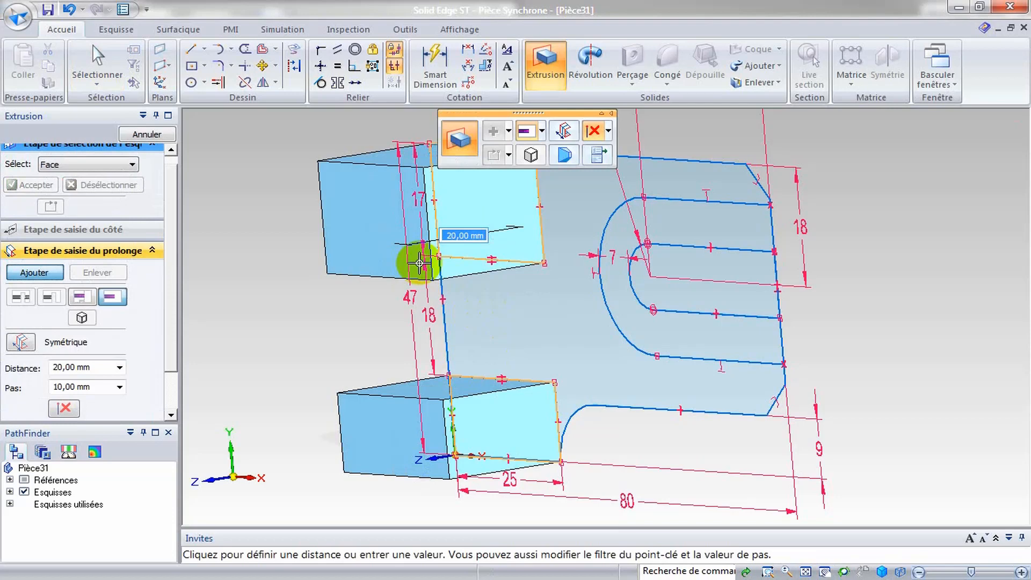
text(36)
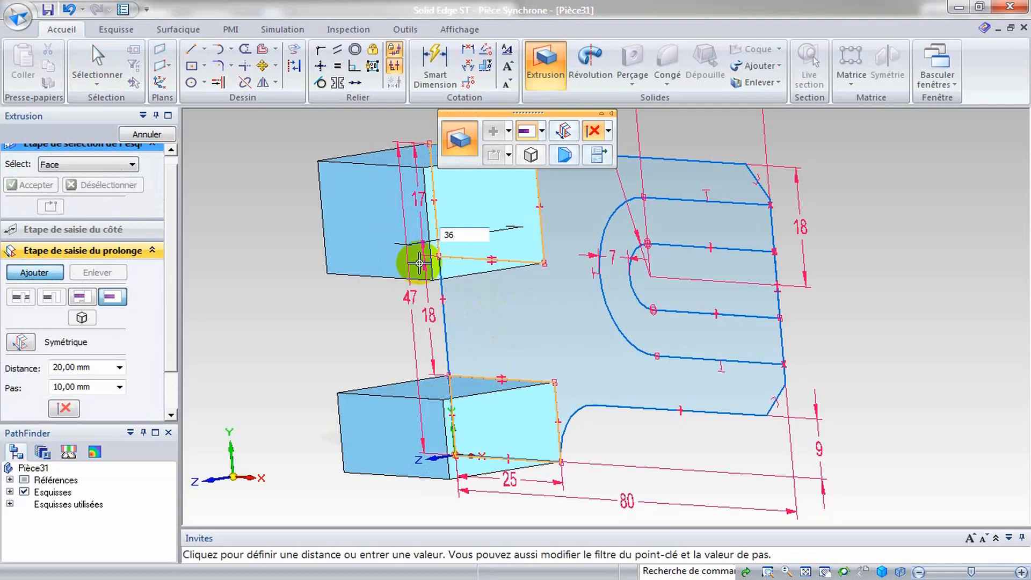
text(,5)
key(Return)
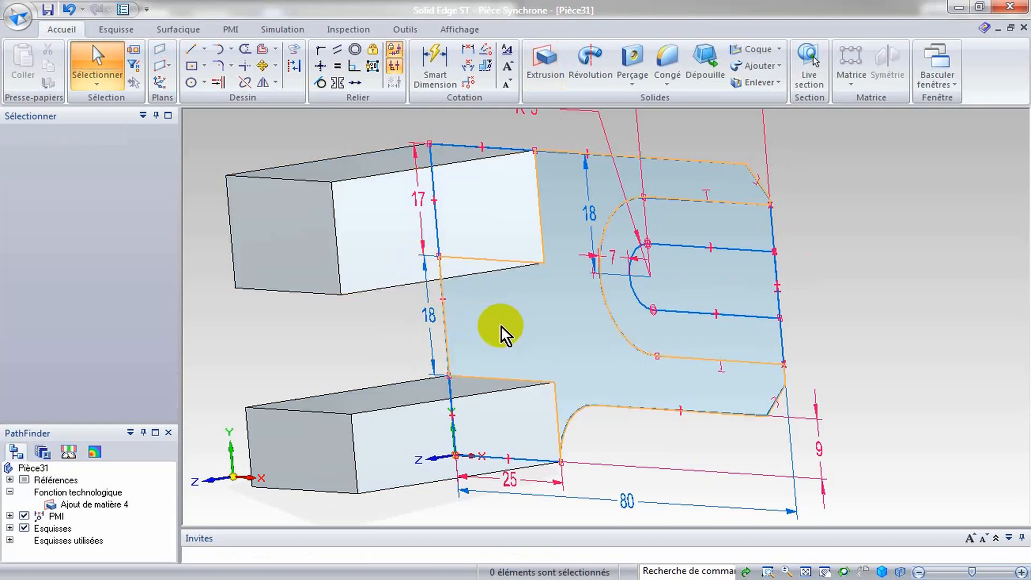
click(546, 327)
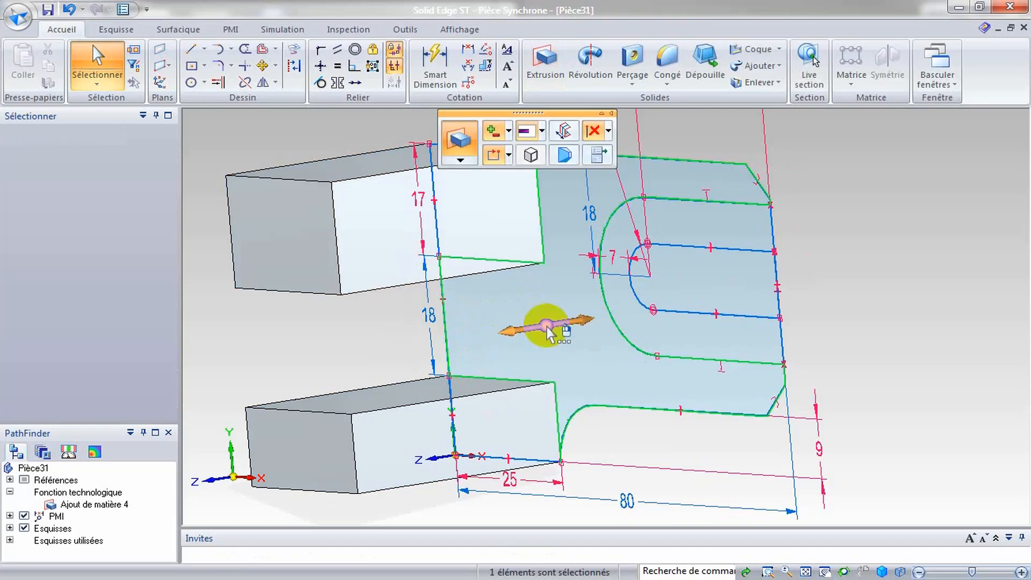
ctrl+click(686, 232)
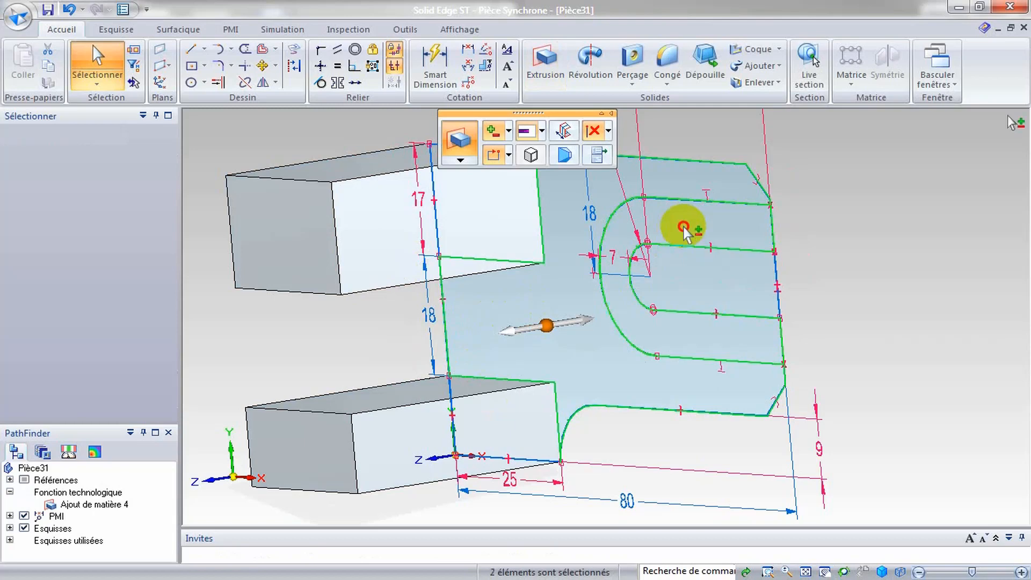
click(524, 328)
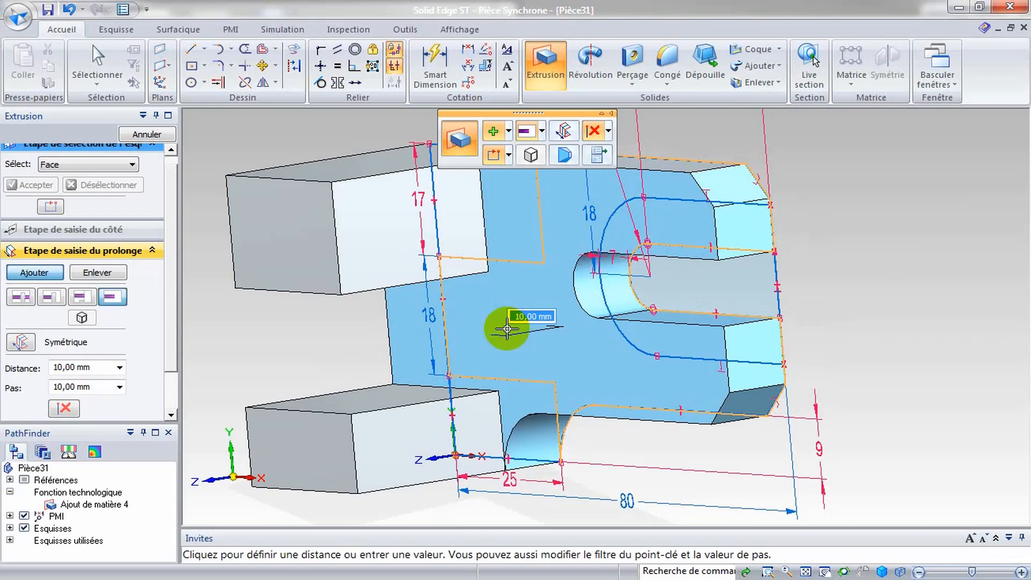
key(Escape)
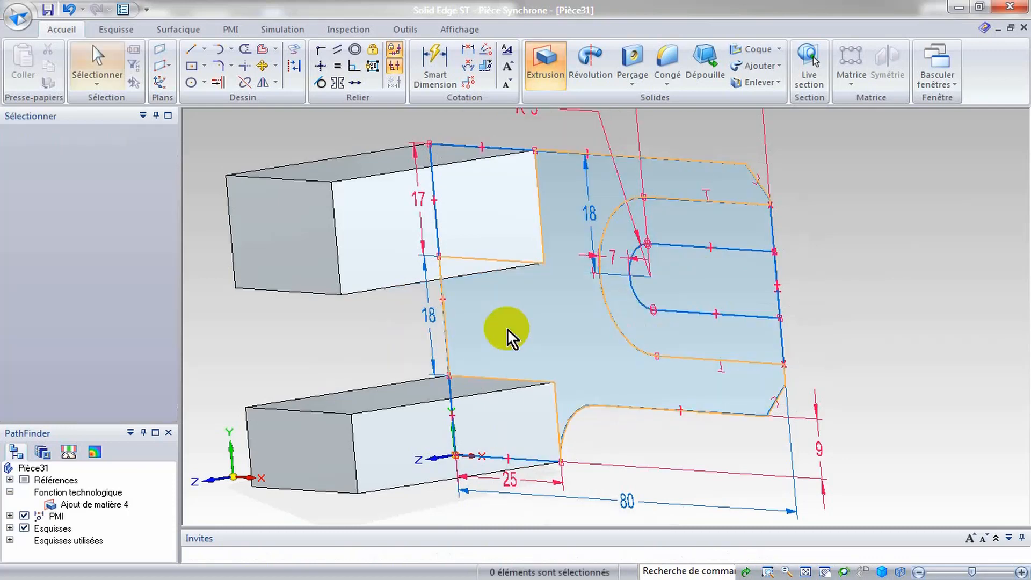
- Extrude the main body region between the two corner blocks and around the slot toward positive Z
click(555, 311)
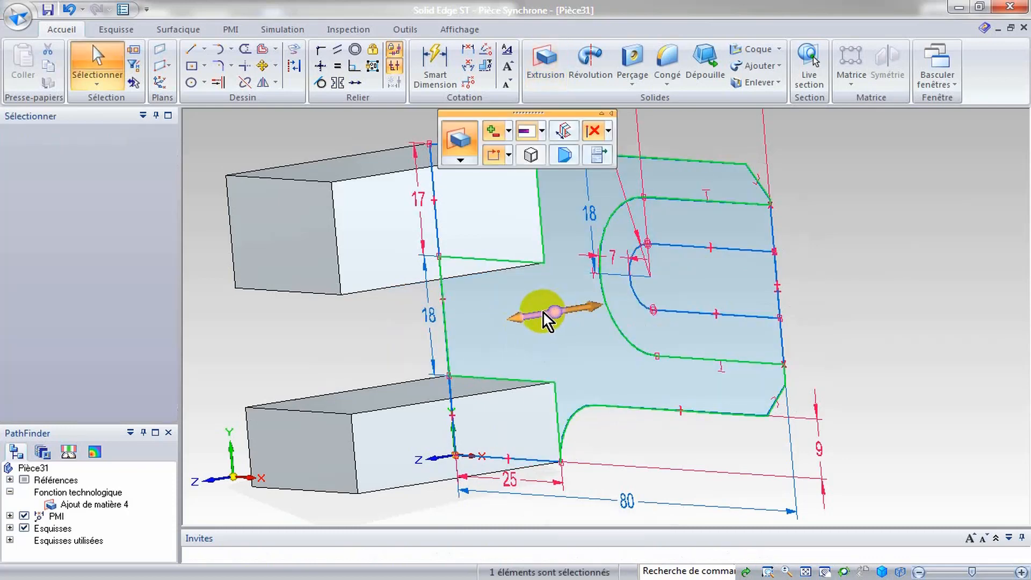
click(540, 312)
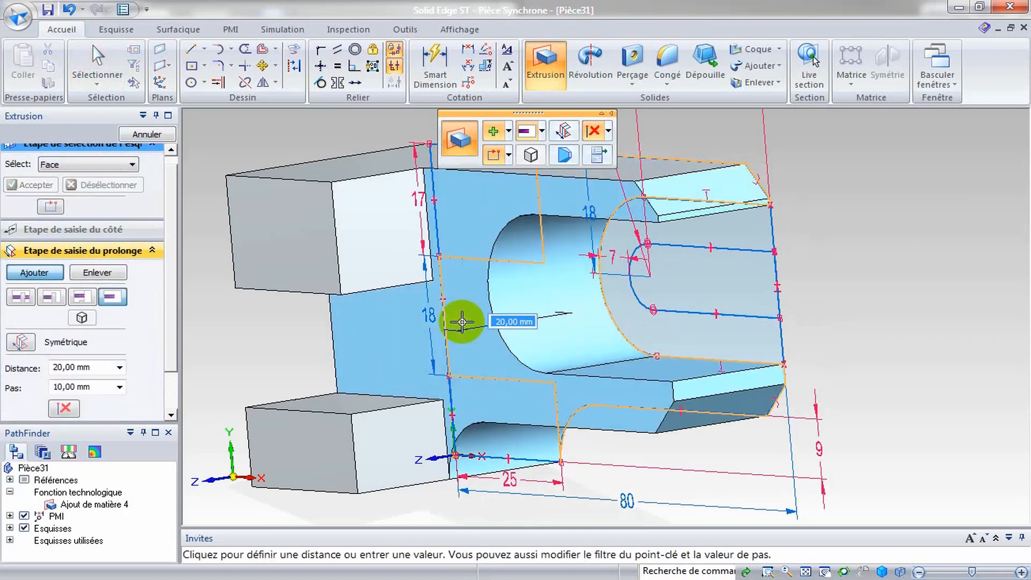
click(462, 321)
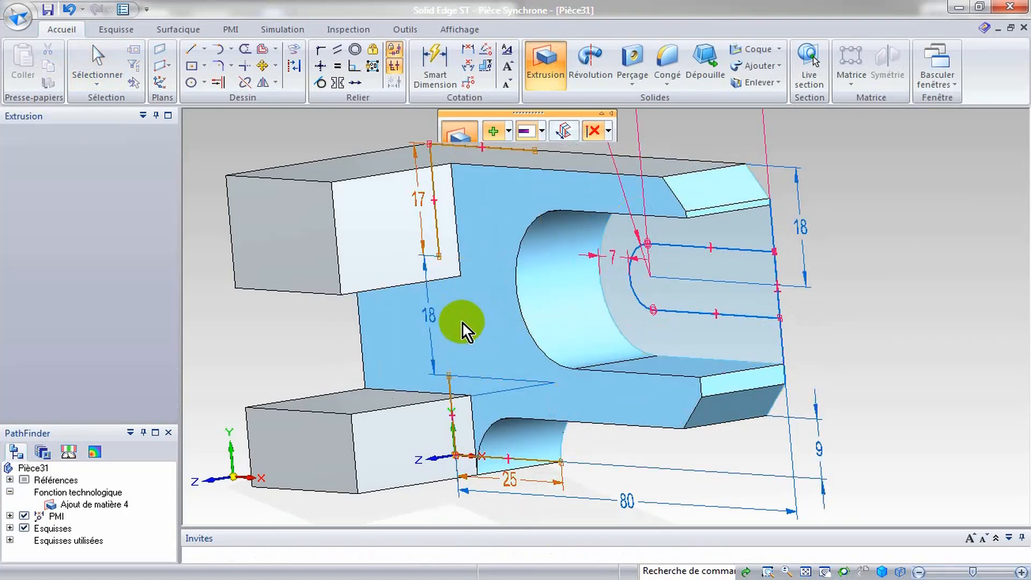
- Extrude the U-shaped region surrounding the inner slot by 11 mm toward positive Z
click(620, 238)
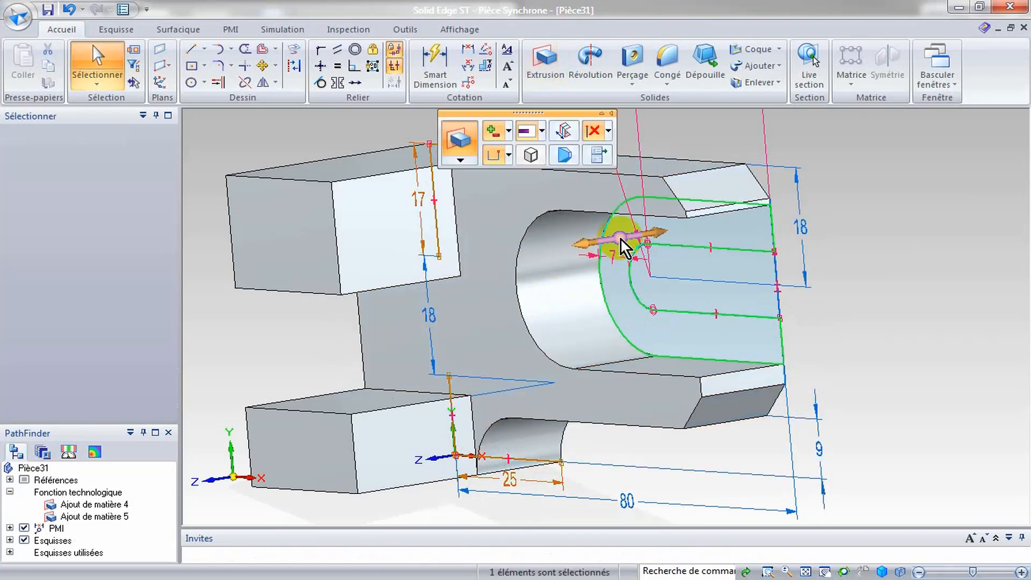
click(595, 243)
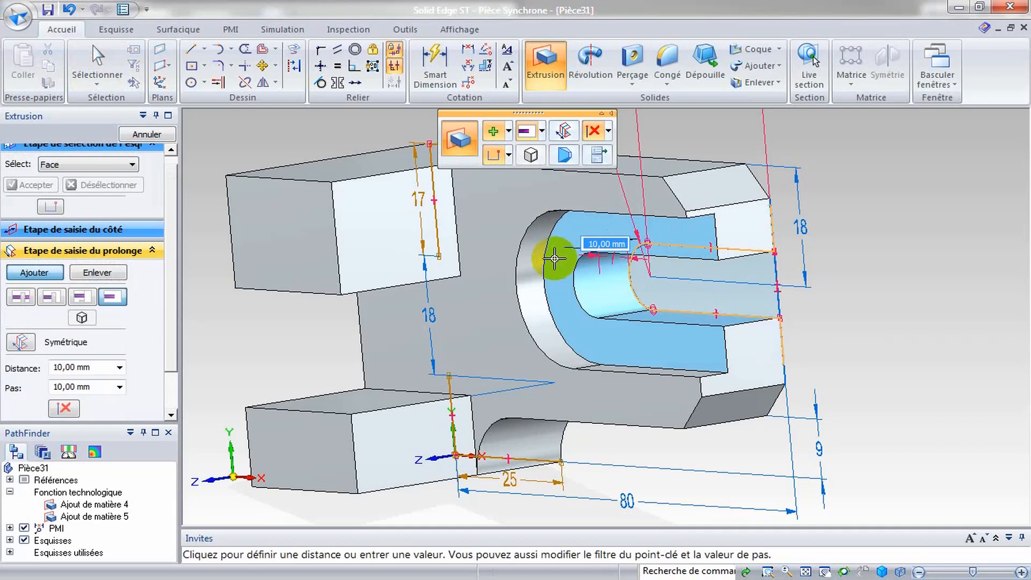
text(11)
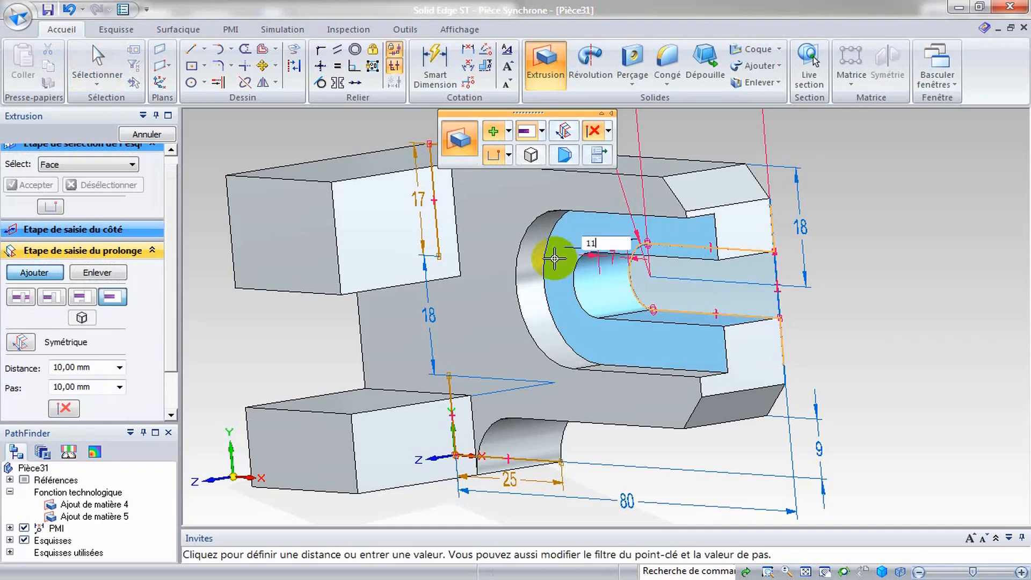
key(Return)
right_click(555, 259)
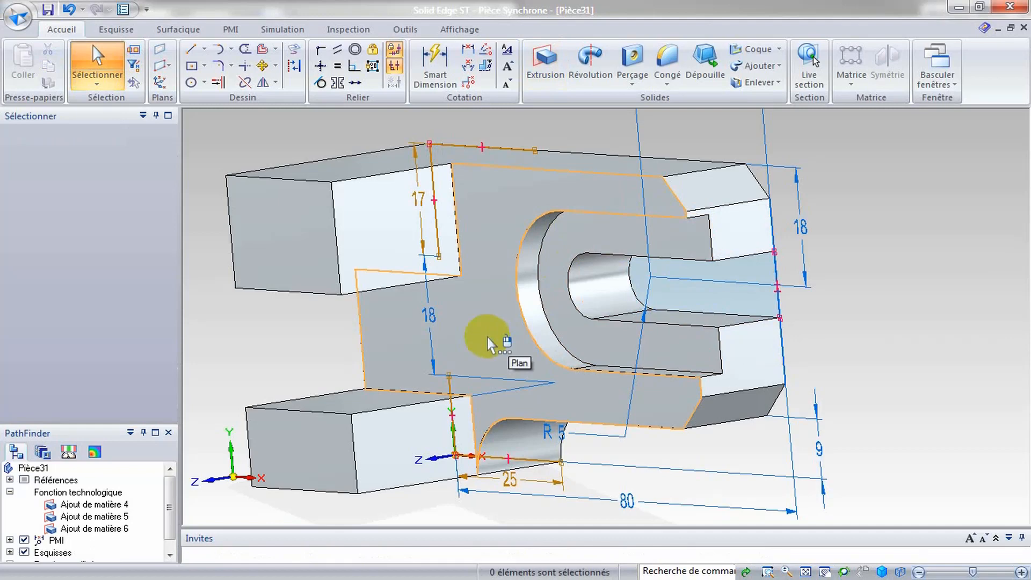
- Sketch a circle about 16.8 mm in diameter on the locked front face of the upright, centred below the top edge's midpoint
middle_drag(278, 345, 336, 269)
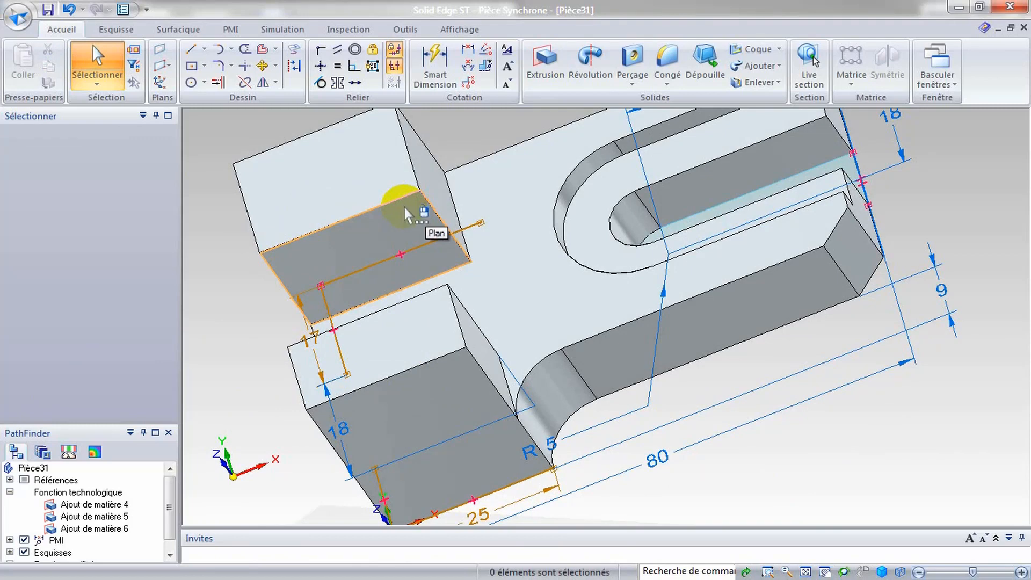
key(ctrl+h)
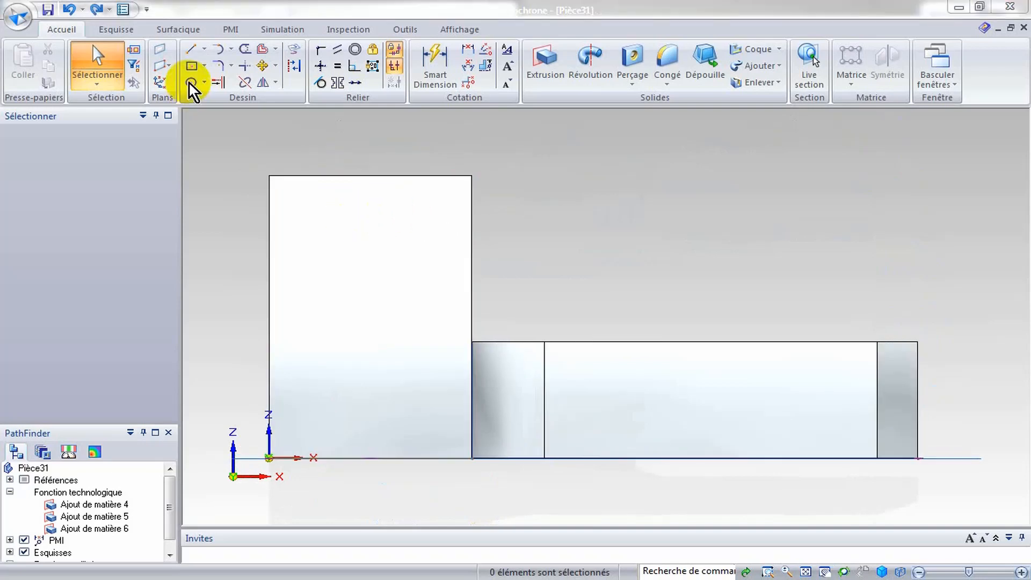
click(189, 82)
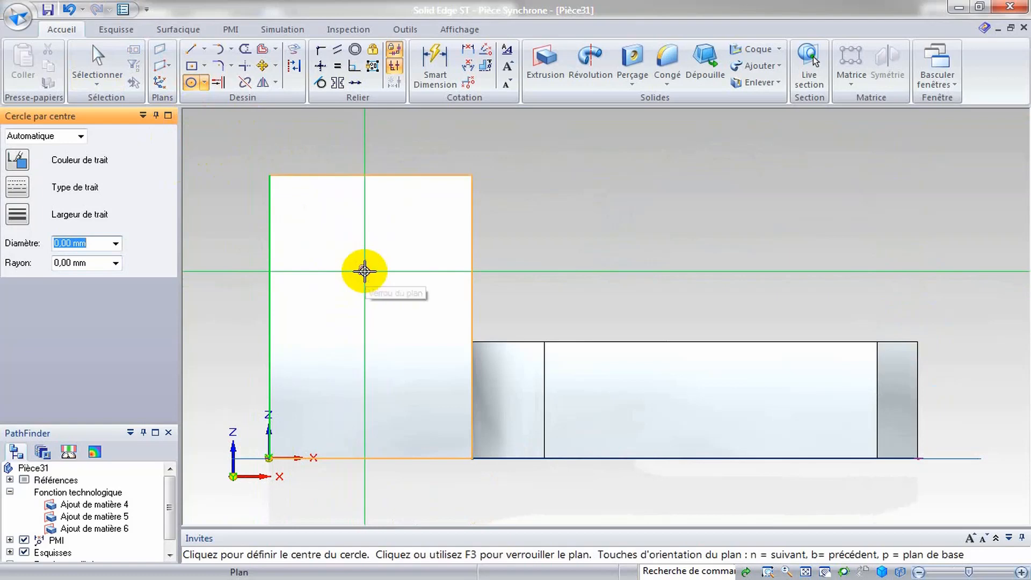
click(364, 267)
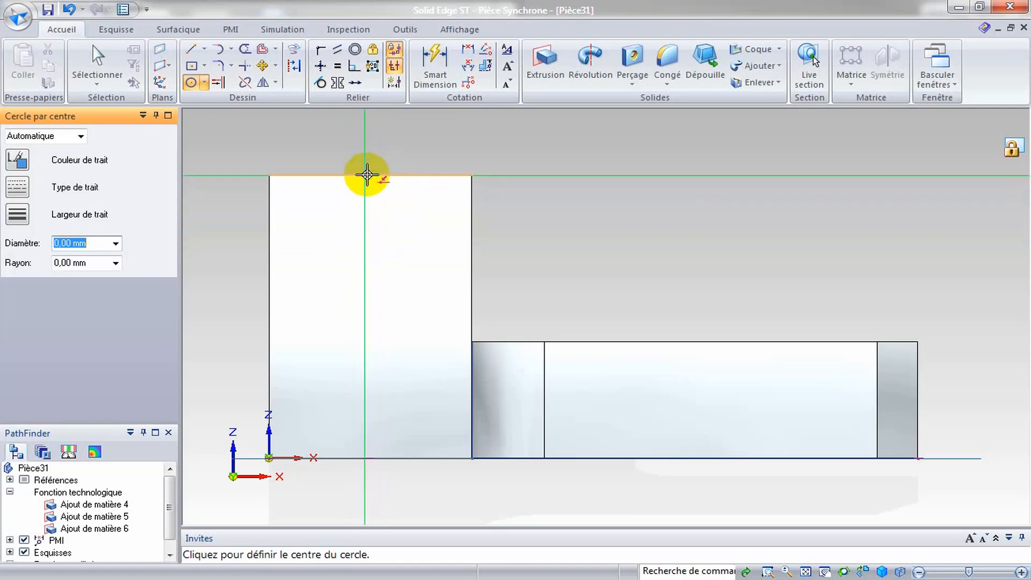
click(369, 278)
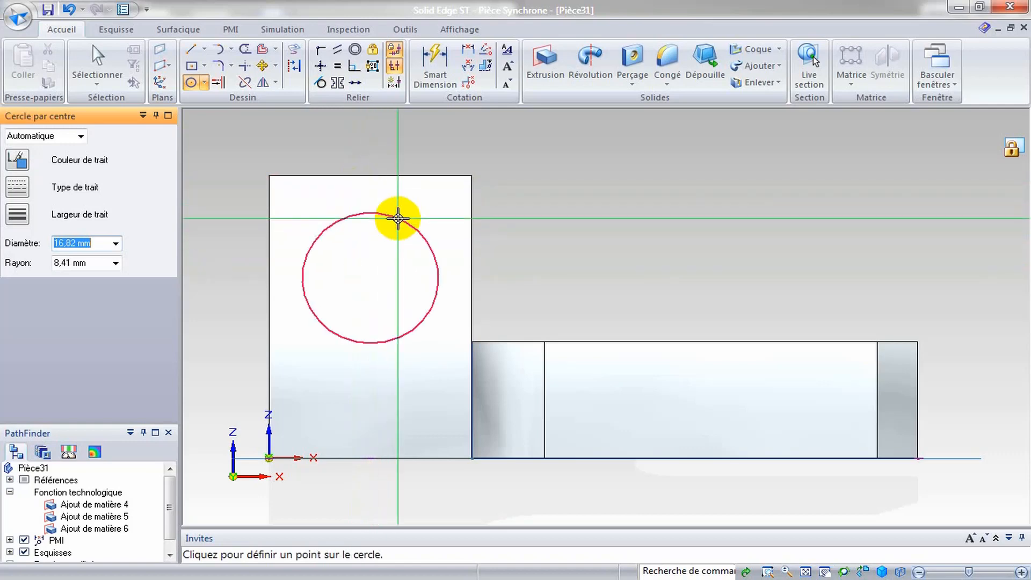
click(398, 218)
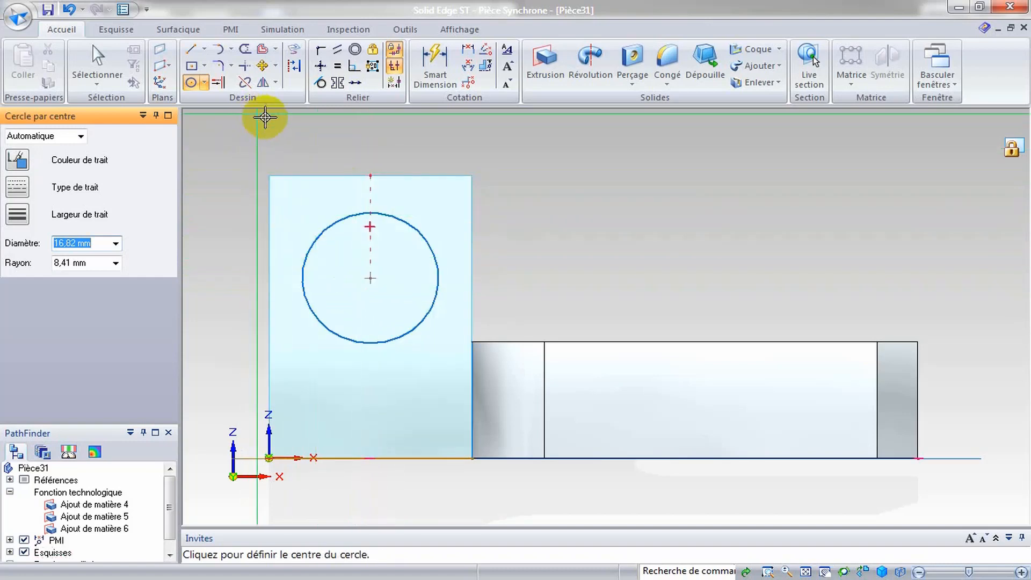
- Make the circle tangent to the top edge and both vertical side edges of the upright's front face
click(321, 82)
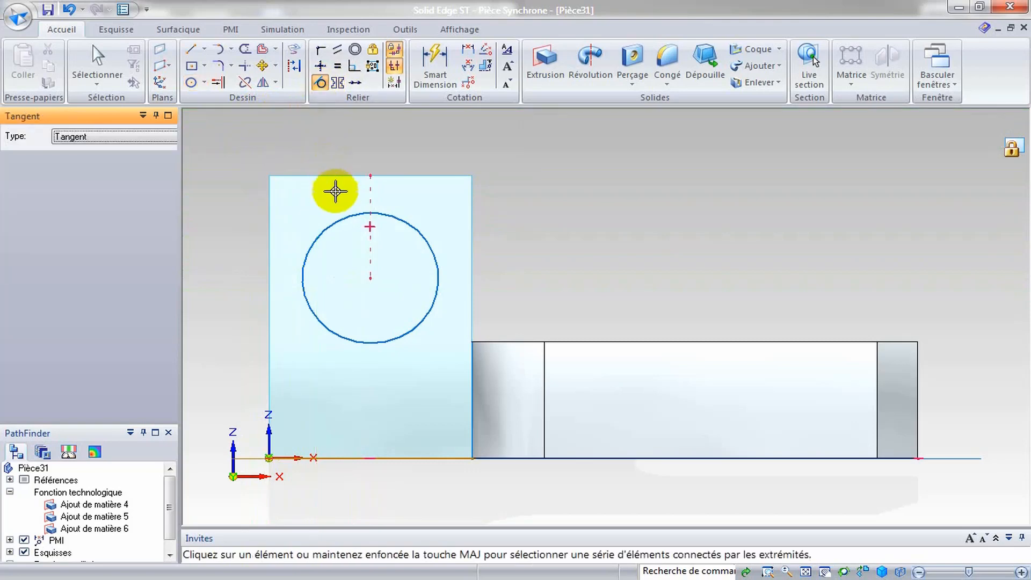
click(352, 212)
click(345, 175)
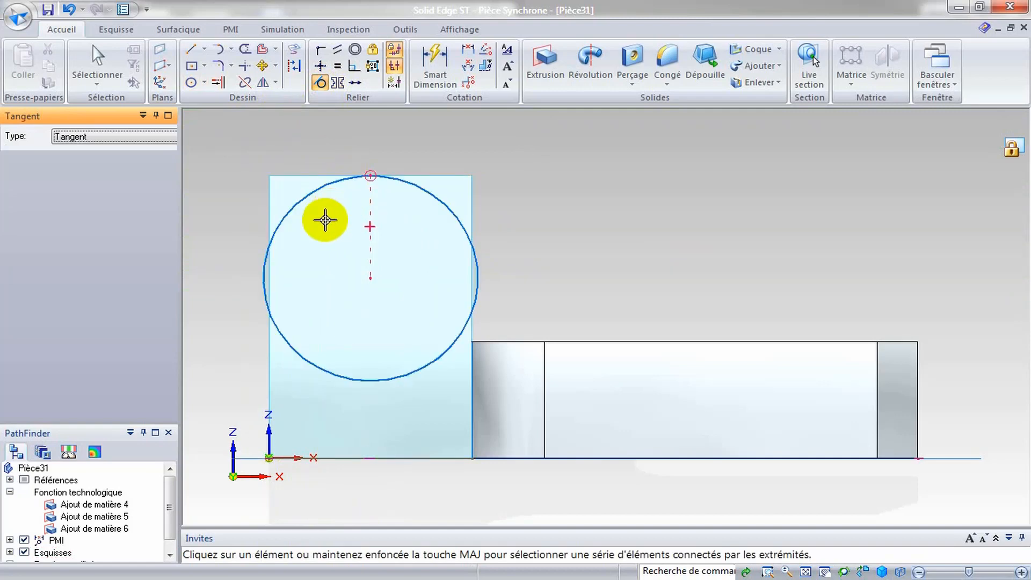
click(269, 238)
click(271, 224)
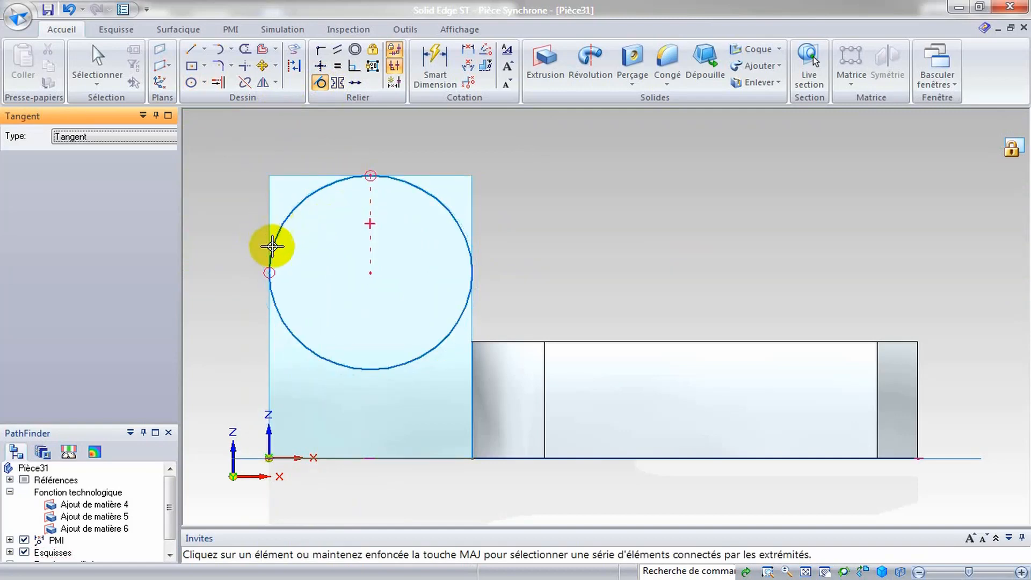
click(471, 237)
click(472, 229)
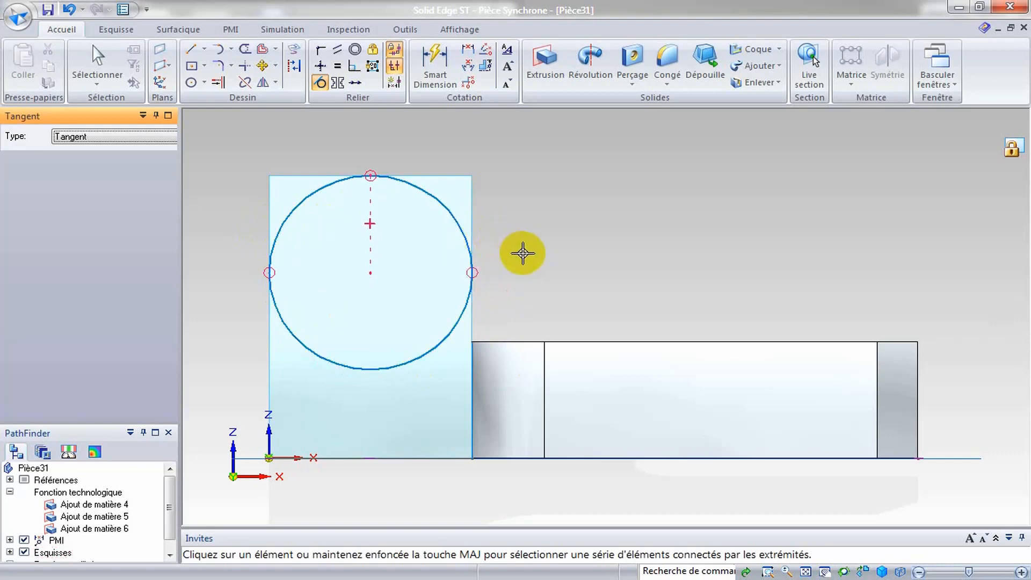
- Sketch a 14 mm diameter circle concentric with the tangent circle
click(191, 82)
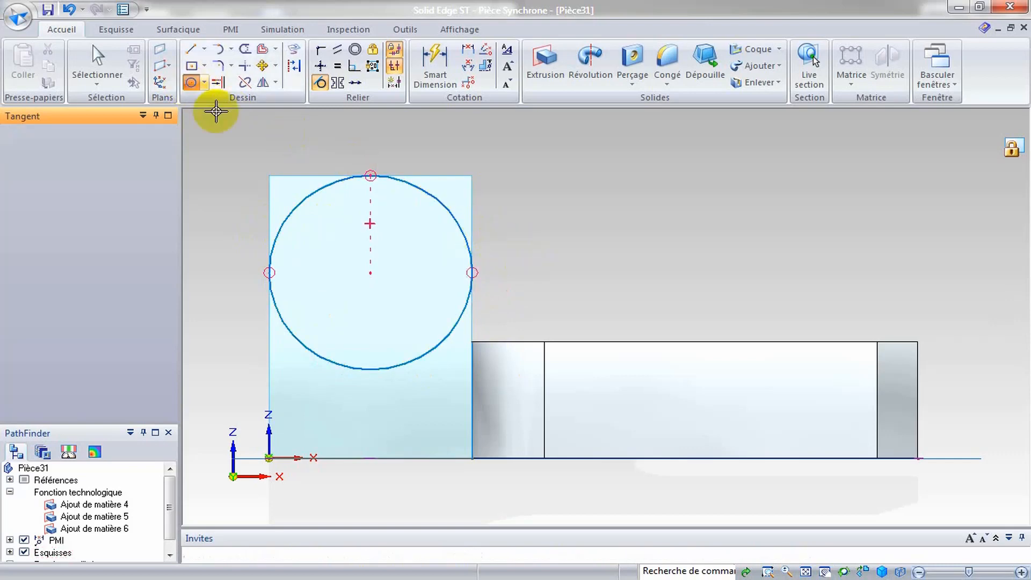
click(370, 272)
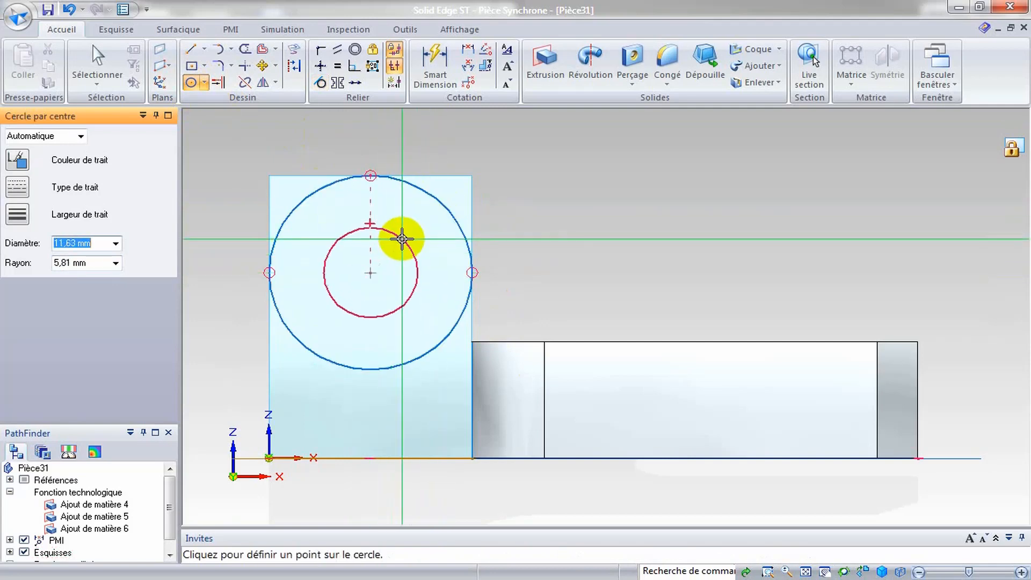
text(14)
key(Return)
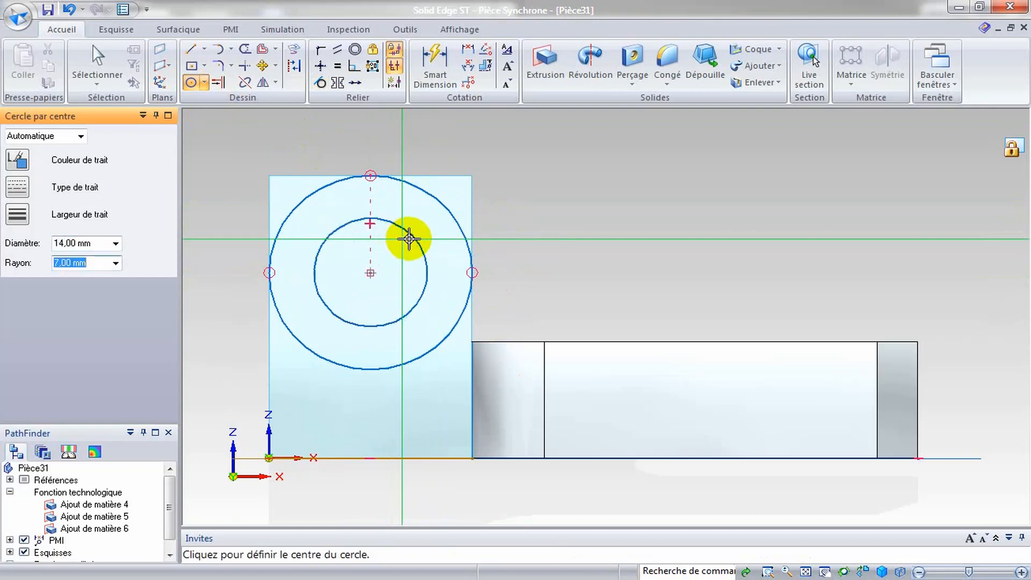
- Cut the two upper corner regions and the inner circle region through both uprights
middle_drag(624, 205, 548, 218)
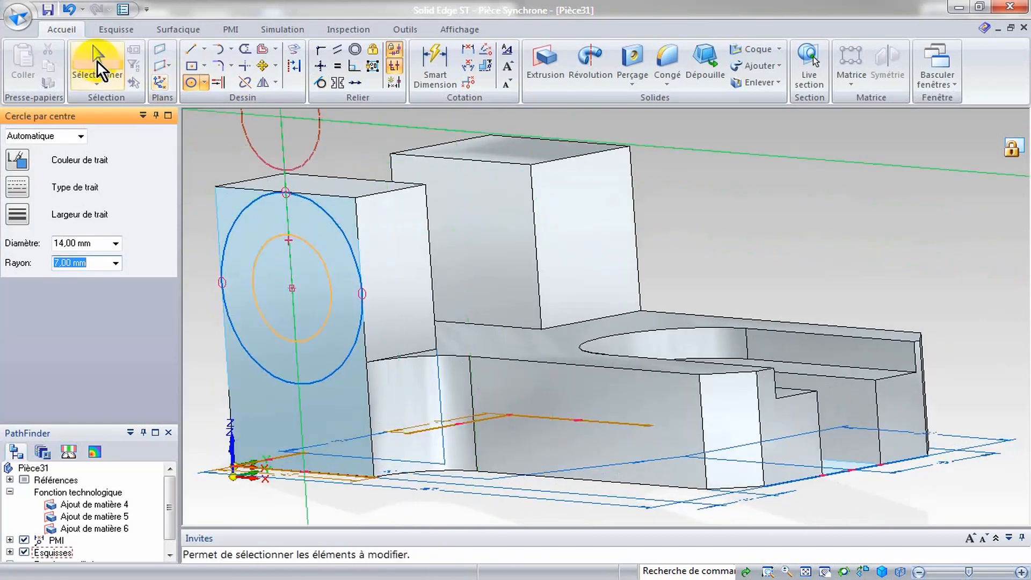
click(97, 60)
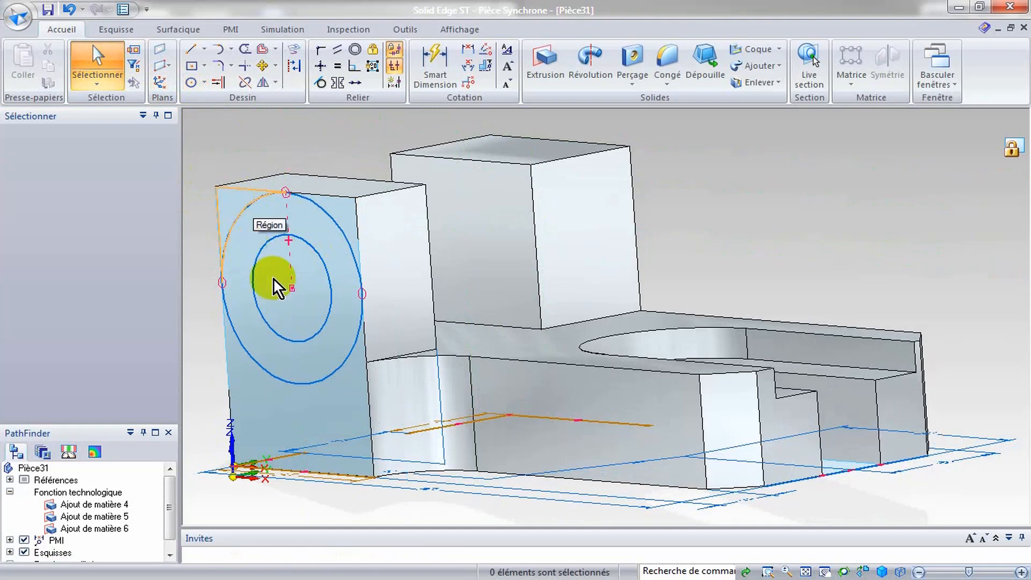
click(344, 214)
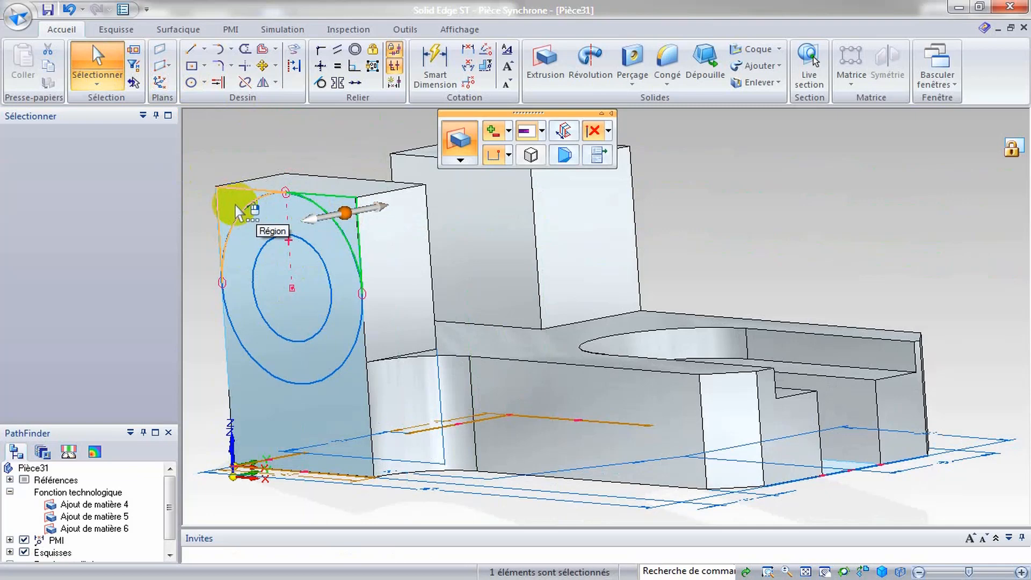
ctrl+click(235, 206)
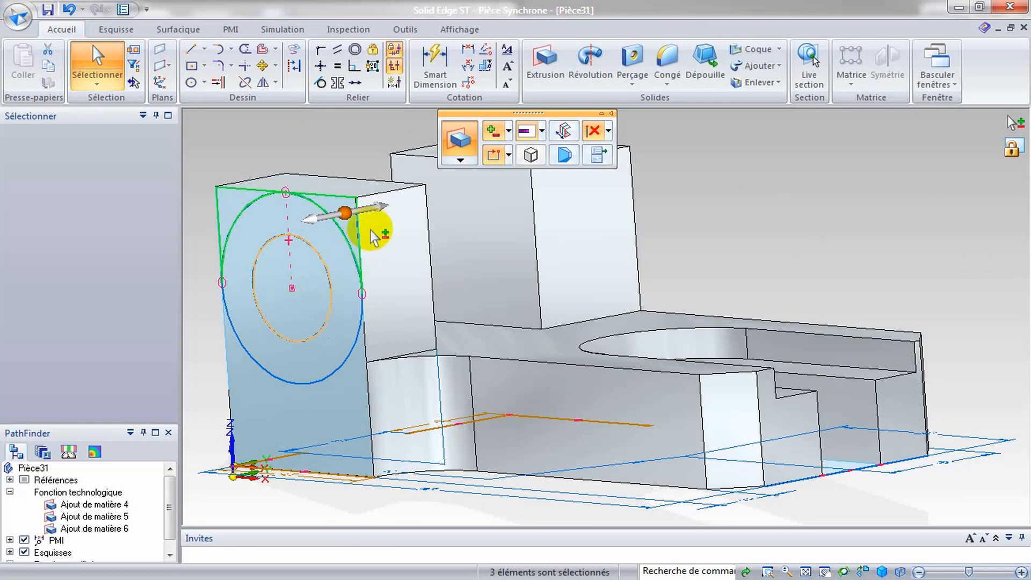
click(345, 214)
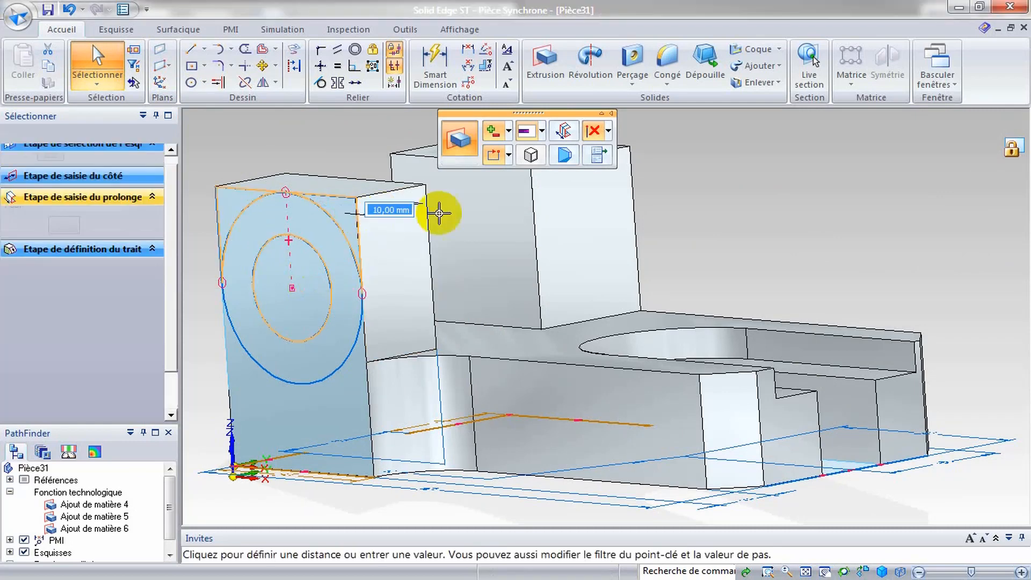
click(779, 183)
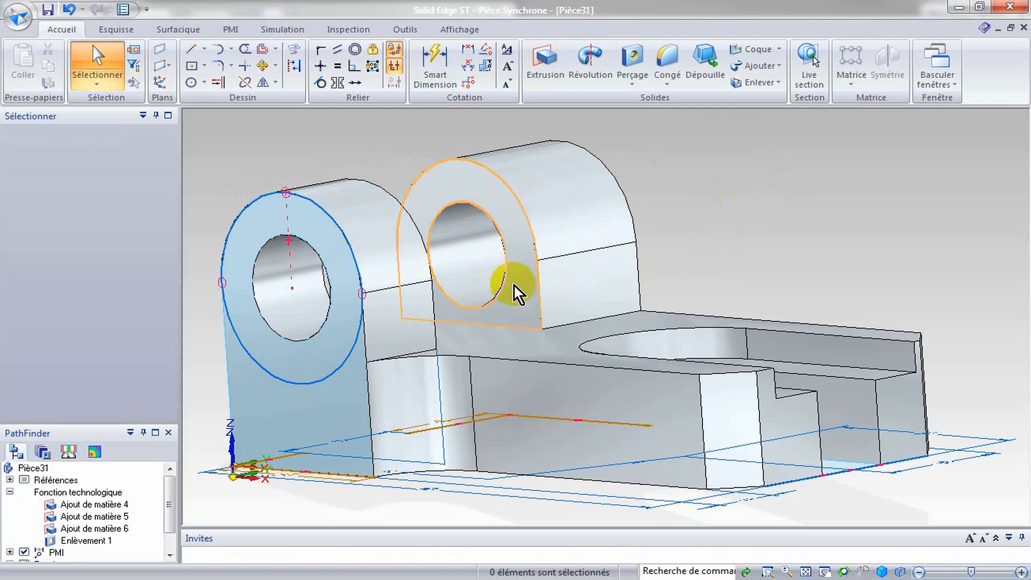
- Set the diameter of the hole through the uprights to 6 mm
click(304, 312)
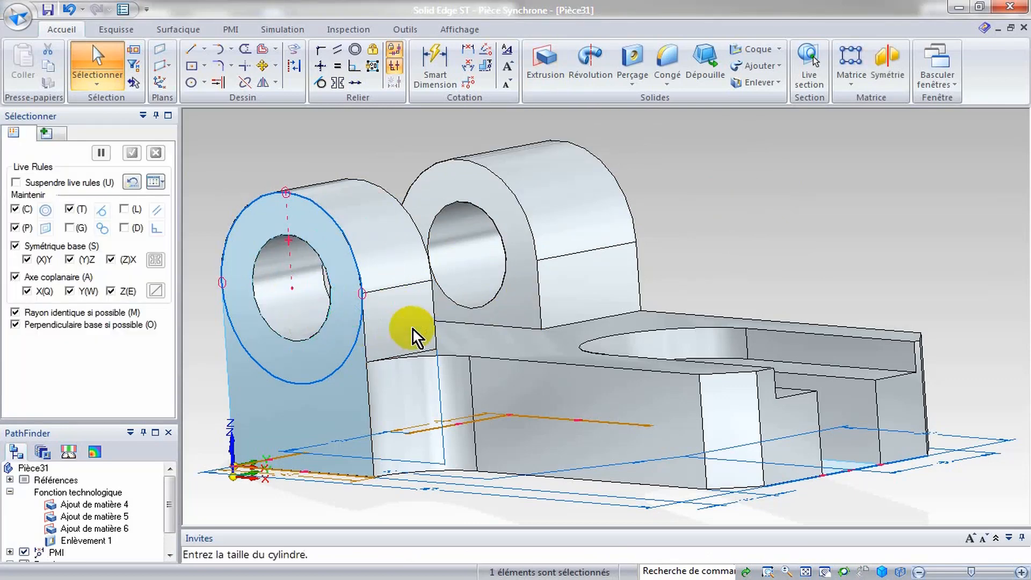
key(Return)
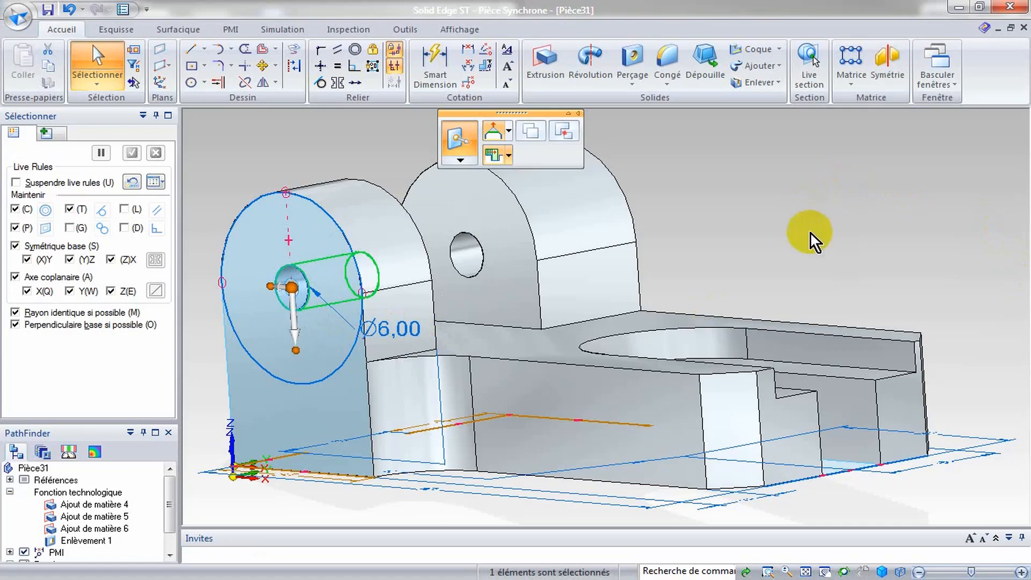
- Lock the sketch plane to the inner face of the rear upright for a three-point arc and view it square on
middle_drag(810, 231, 626, 292)
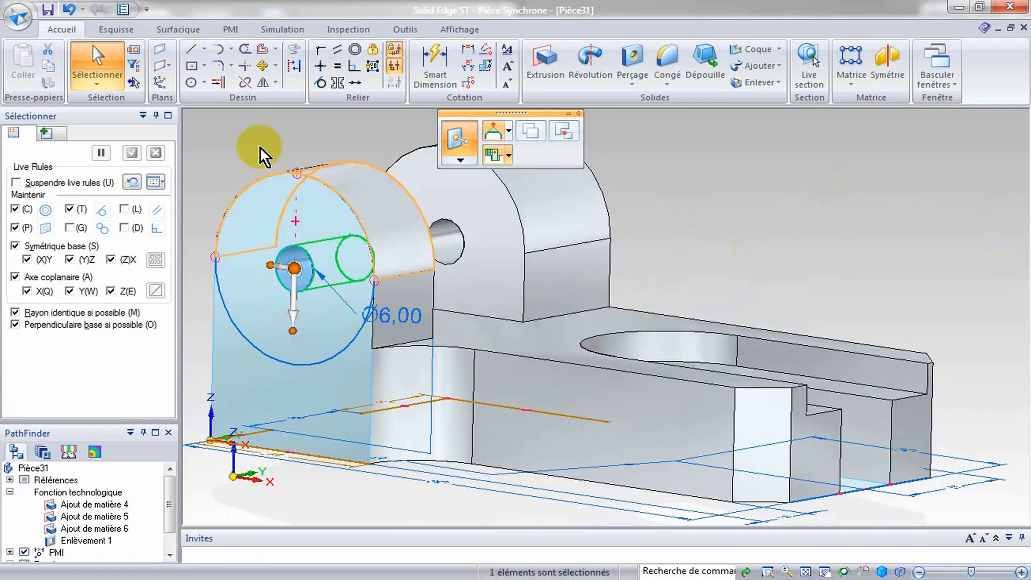
click(231, 46)
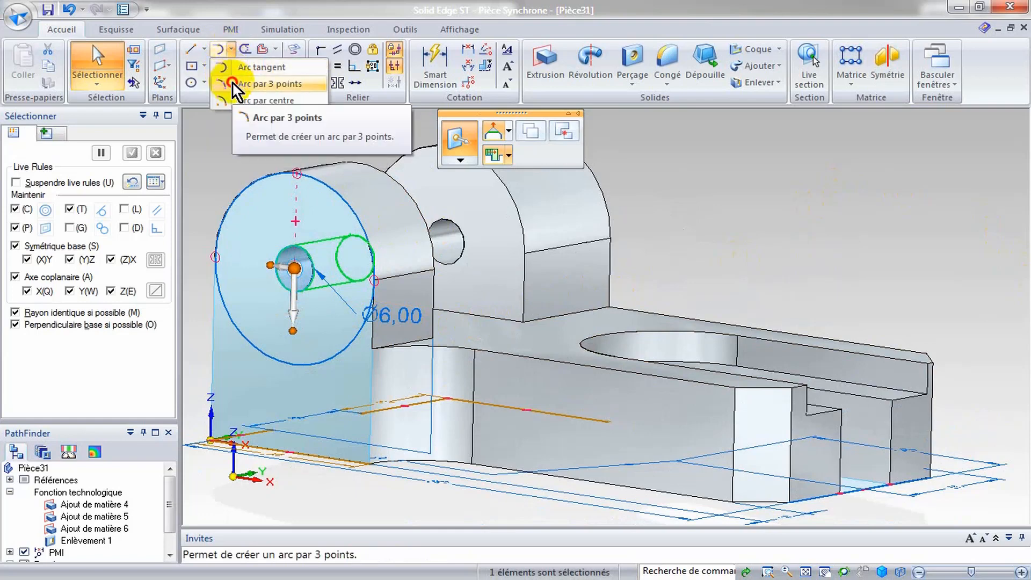
click(232, 82)
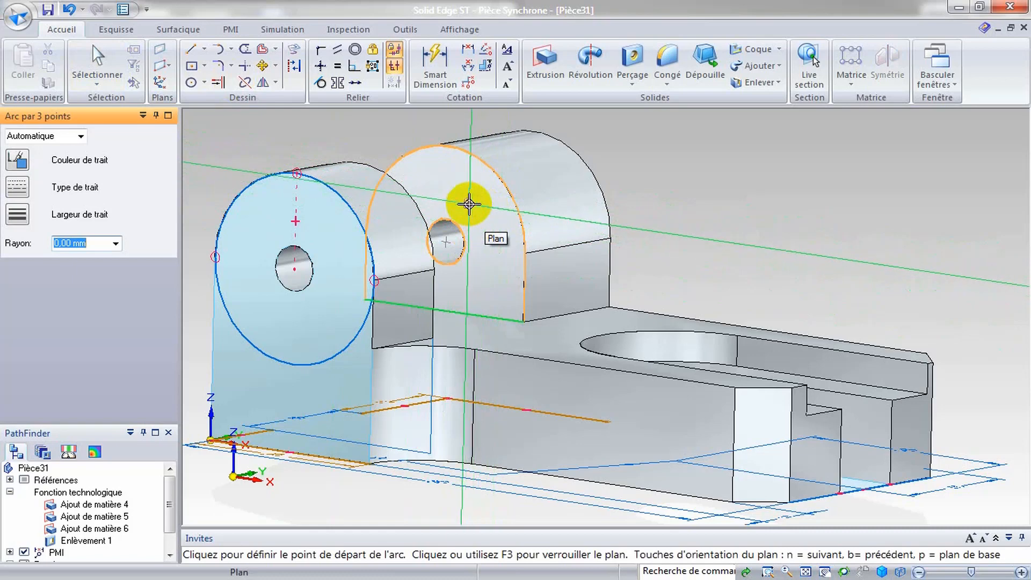
key(F3)
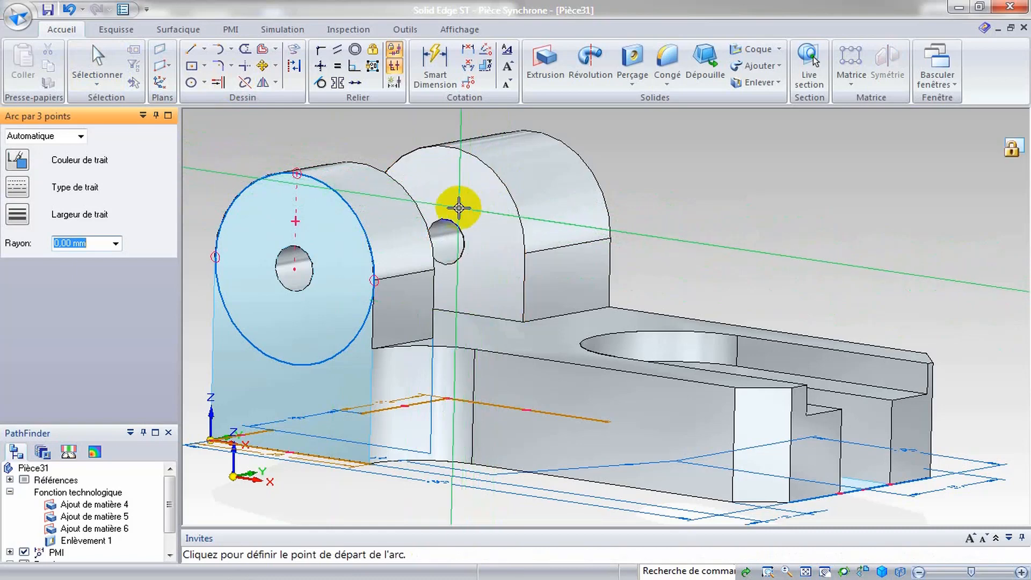
key(ctrl+h)
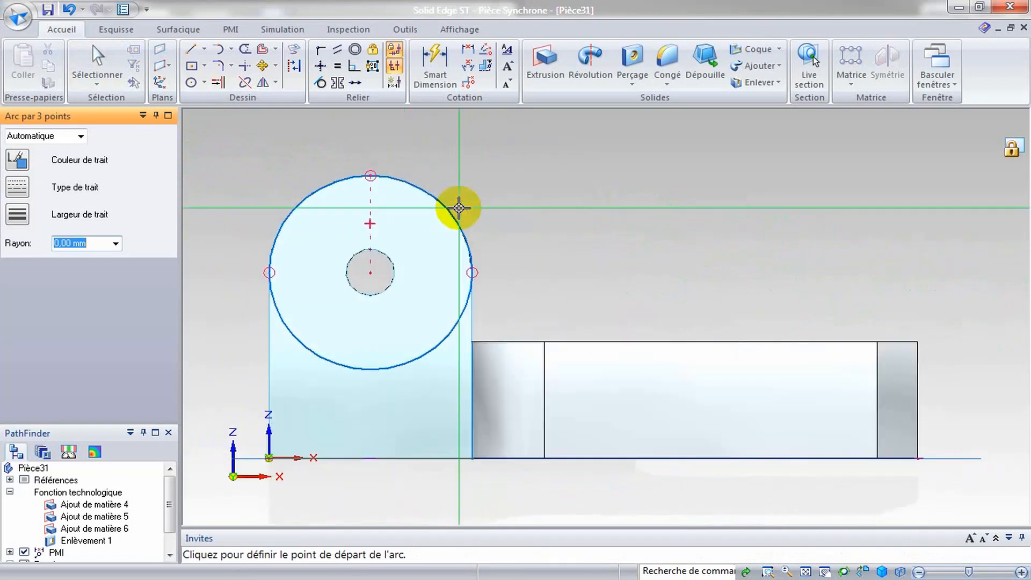
key(ctrl+i)
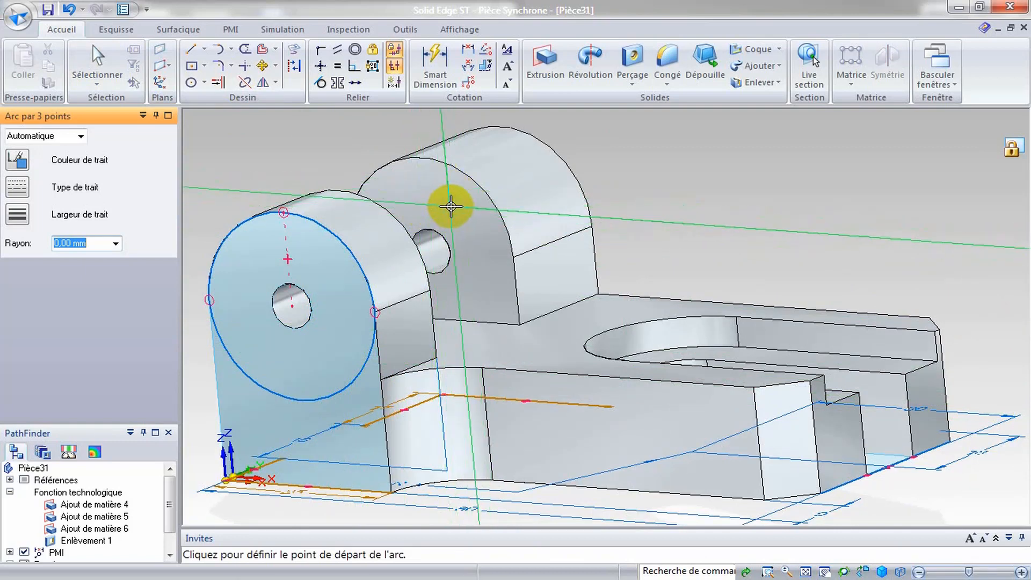
key(ctrl+h)
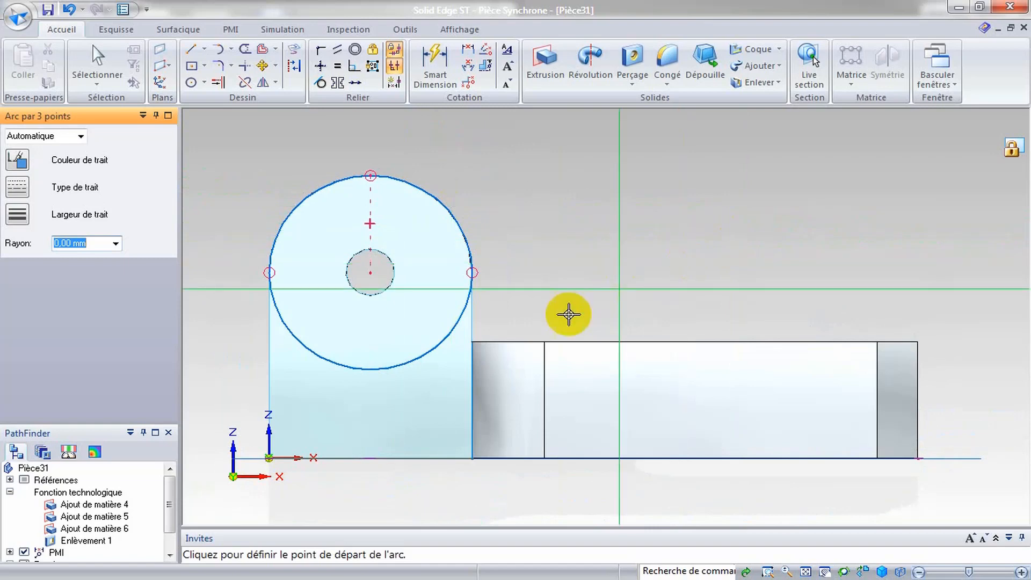
- Draw a 50 mm radius arc from just beyond the upright's inner side edge down to its outer side edge, bulging downward below the circle
click(499, 317)
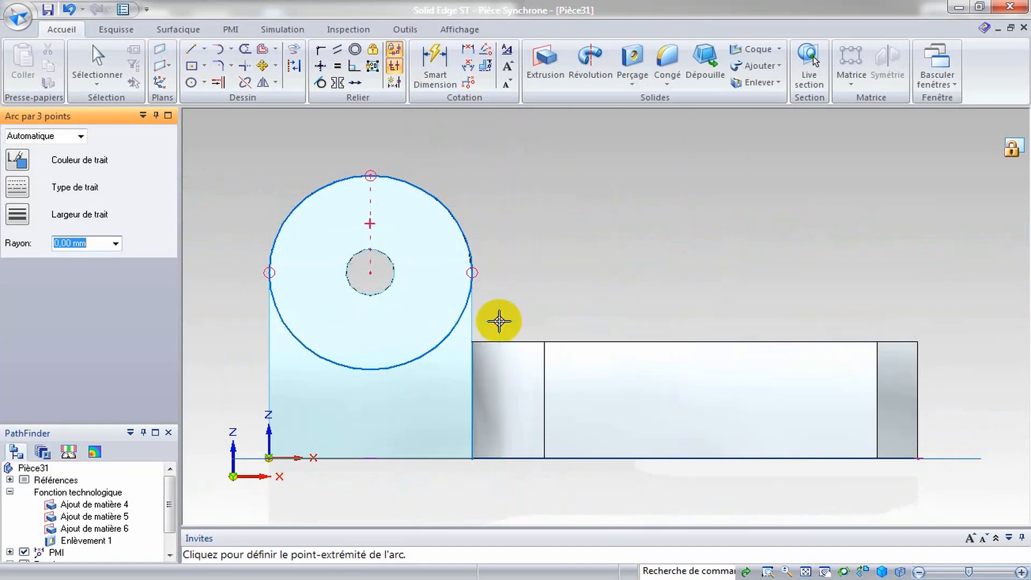
click(268, 427)
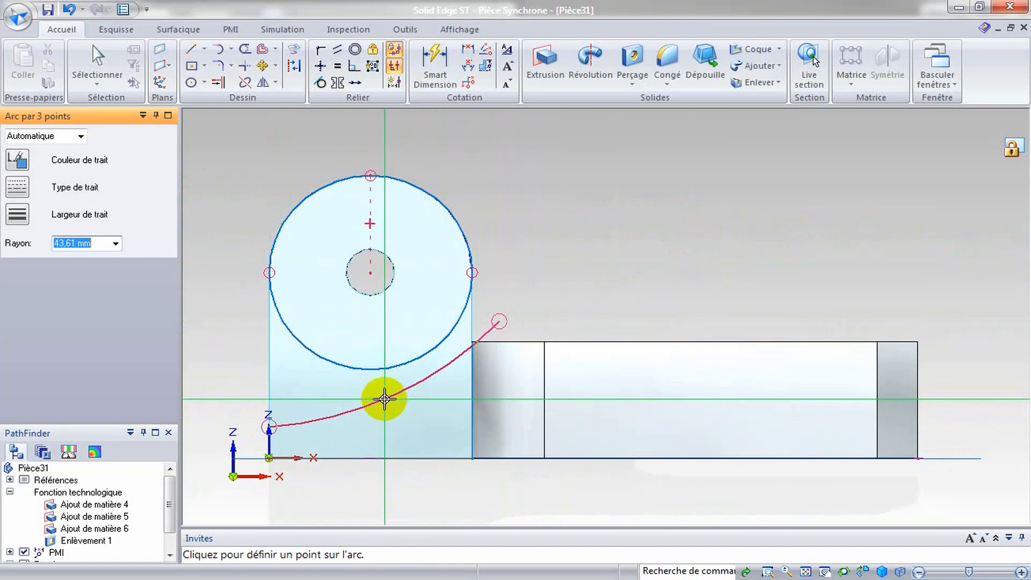
text(50)
key(Return)
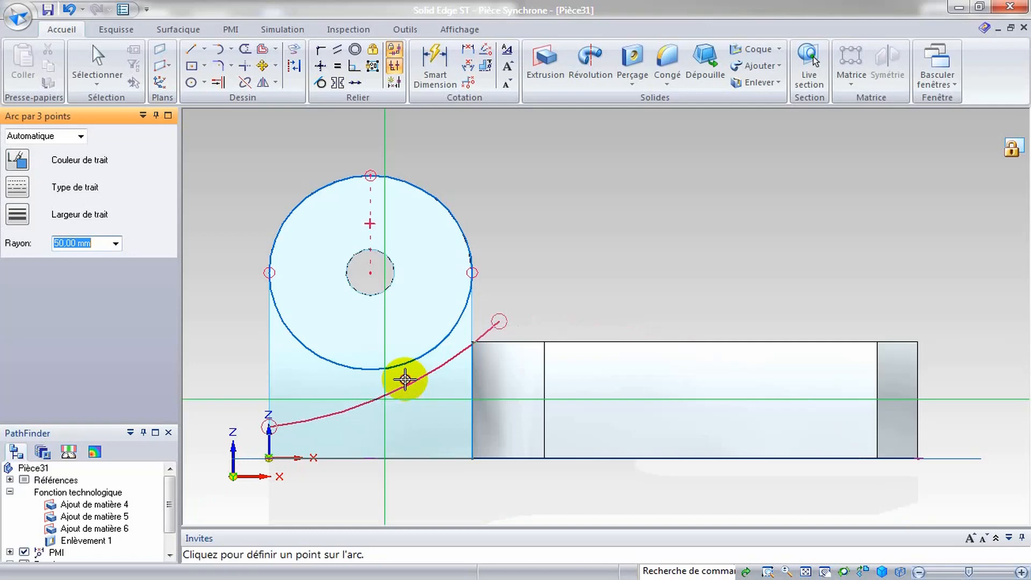
click(405, 379)
- Dimension the horizontal distance between the circle's centre and the arc's upper endpoint
click(432, 65)
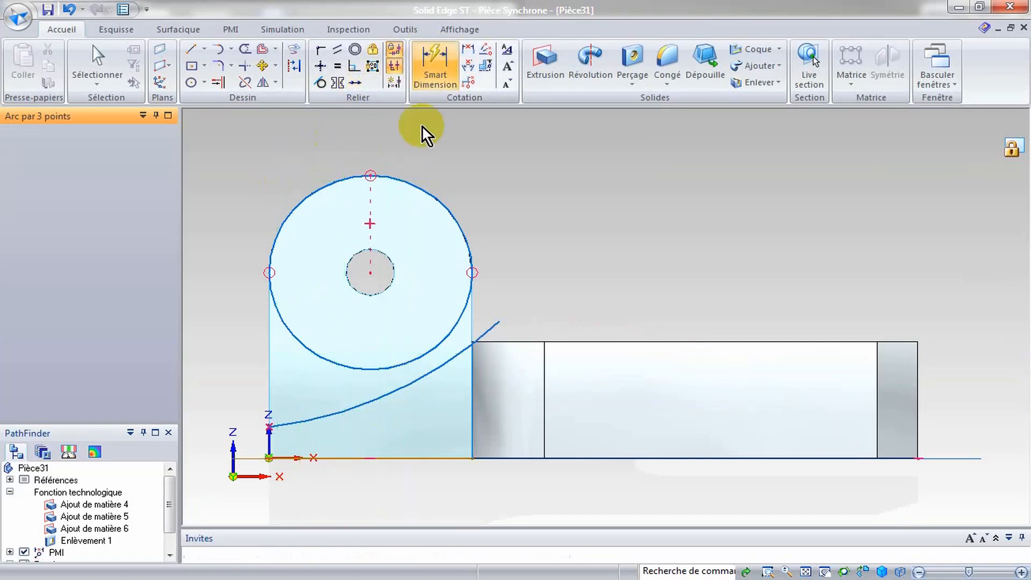
click(349, 369)
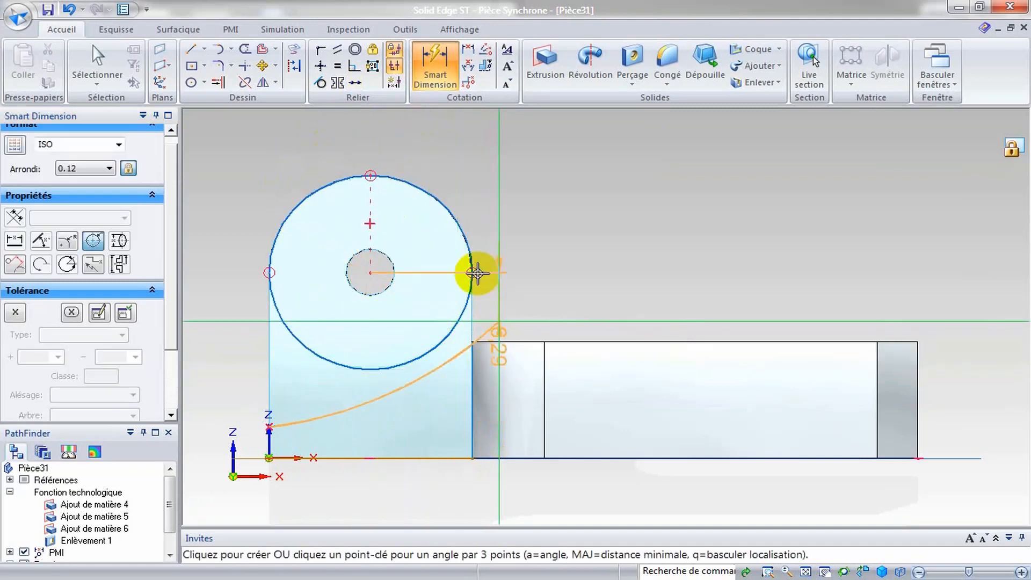
click(443, 147)
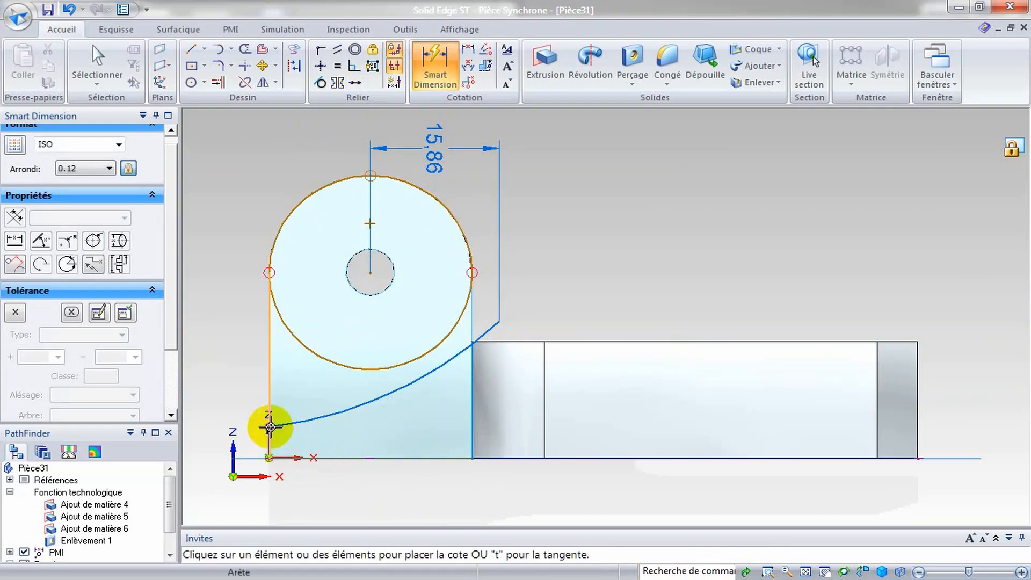
- Try to dimension the height of the arc's lower endpoint above the upright's bottom edge
scroll(260, 437, up, 5)
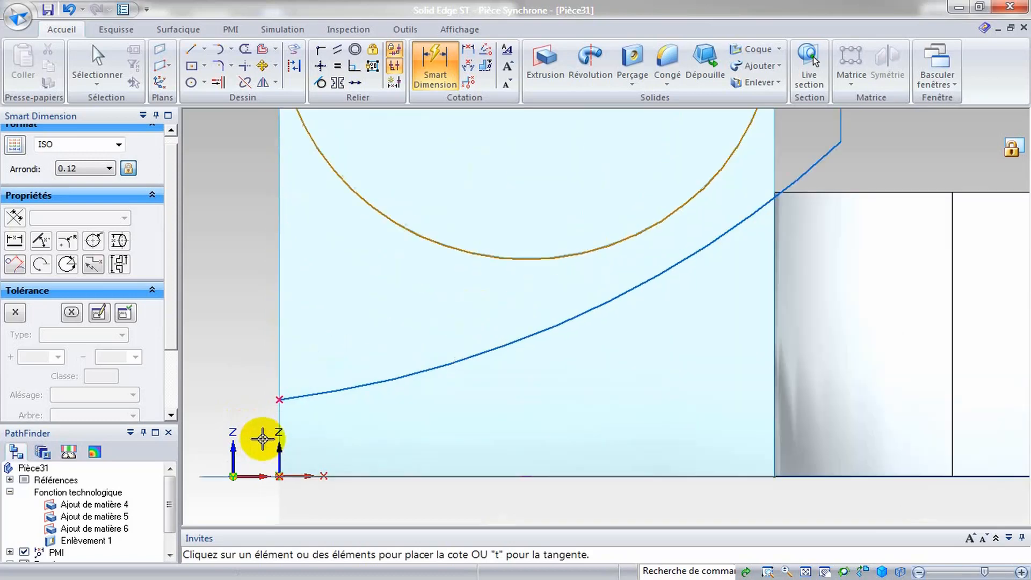
scroll(262, 438, up, 1)
click(364, 483)
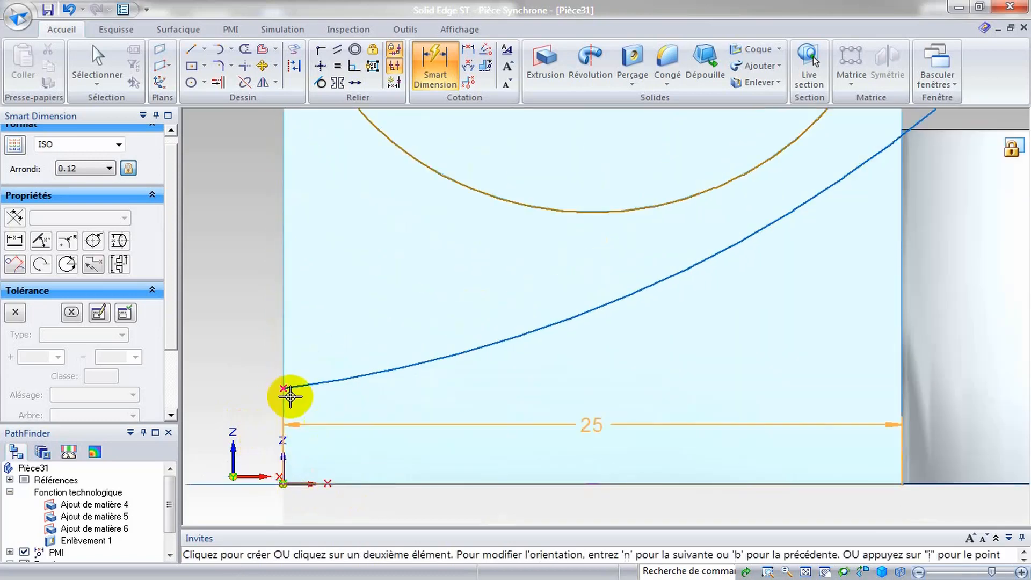
click(282, 387)
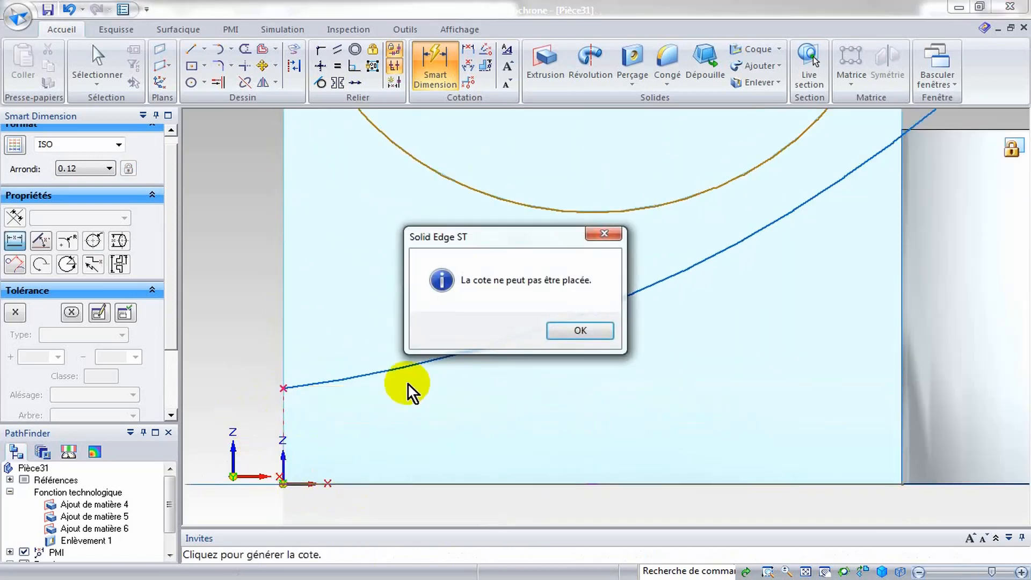
click(576, 331)
click(414, 482)
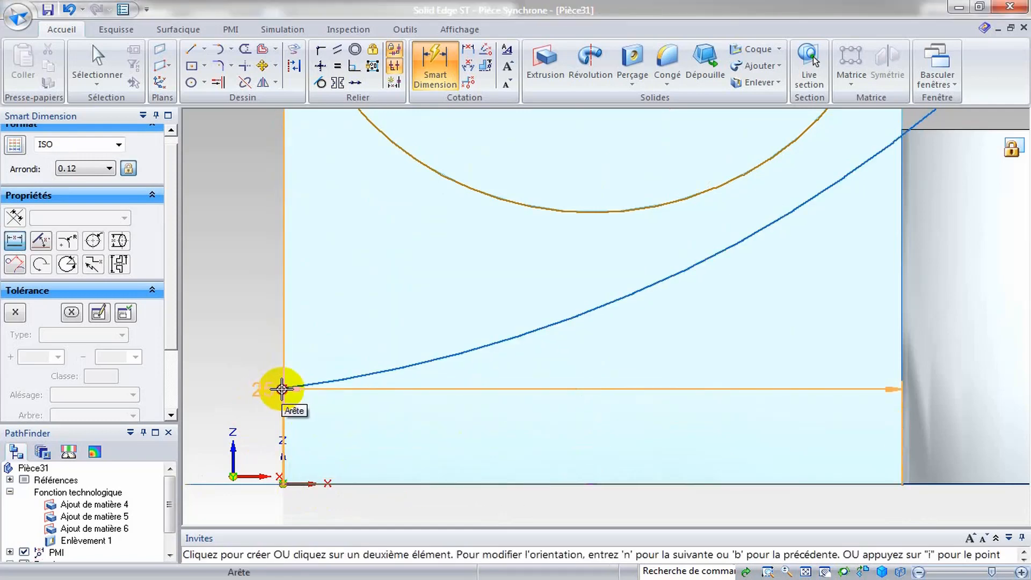
click(277, 390)
click(553, 332)
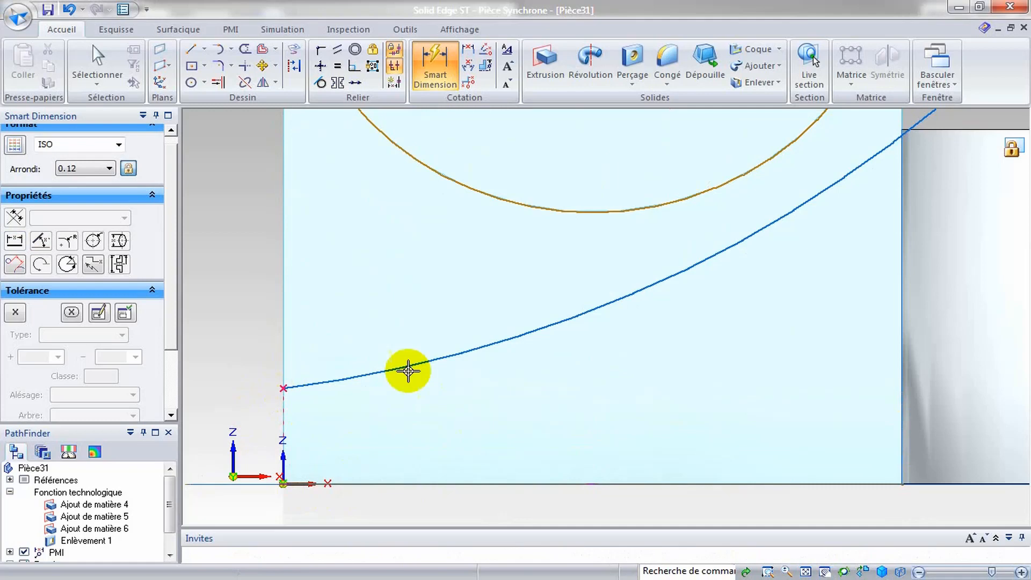
click(283, 388)
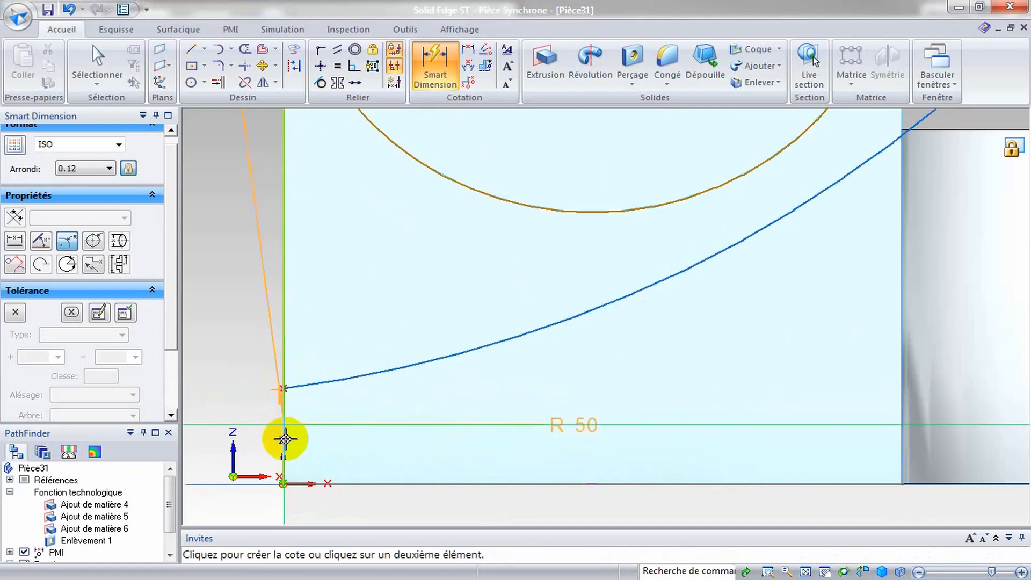
click(354, 486)
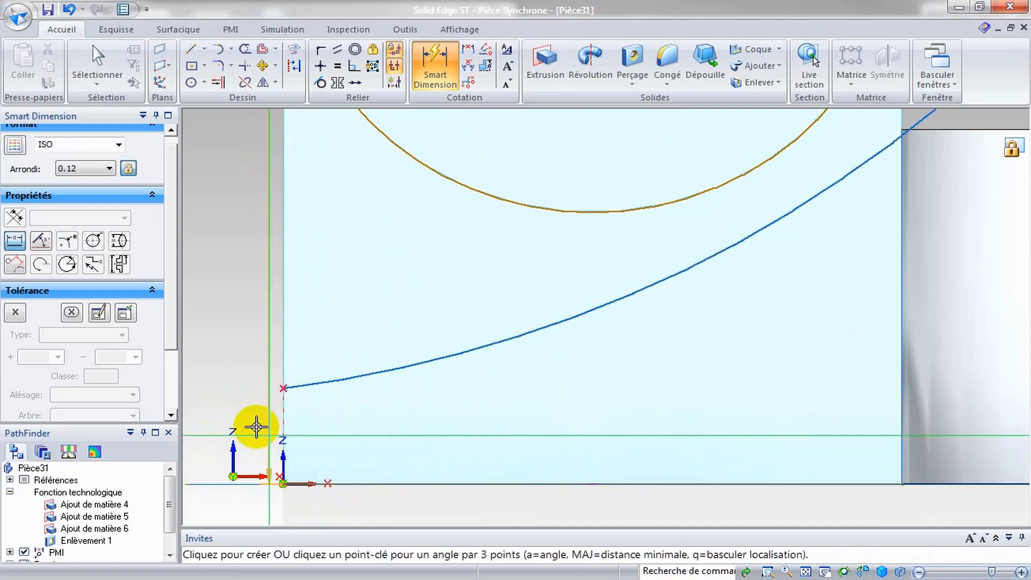
click(283, 386)
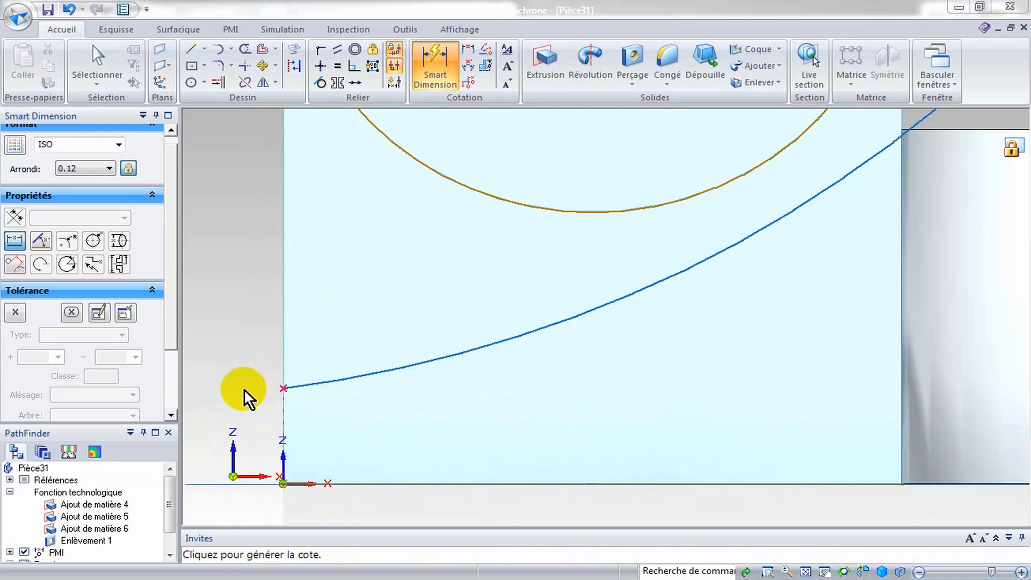
click(248, 395)
click(584, 330)
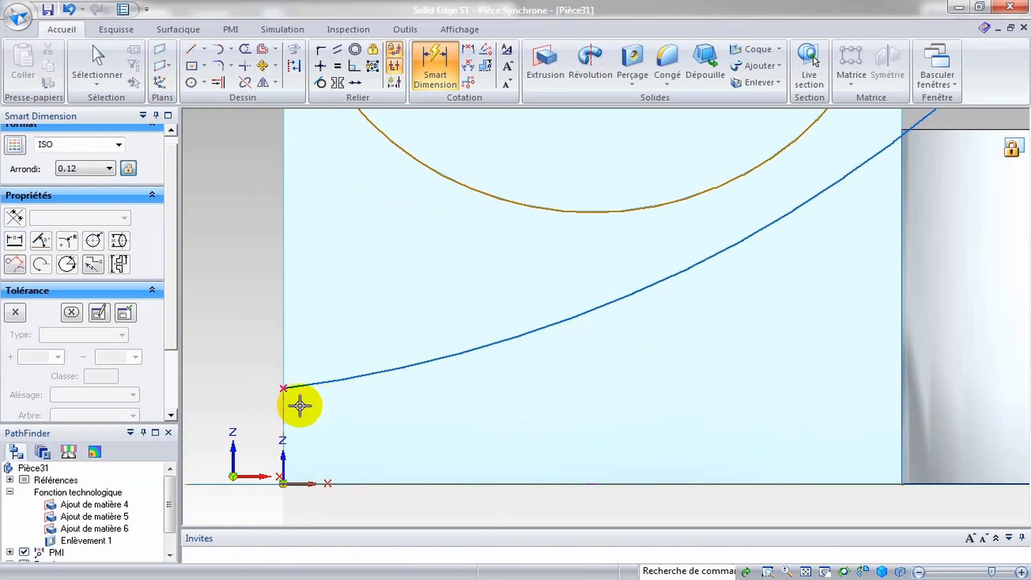
- Dimension the vertical distance from the upright's bottom edge to the arc's centre and set it to 53 mm
scroll(299, 406, up, 3)
scroll(294, 422, down, 1)
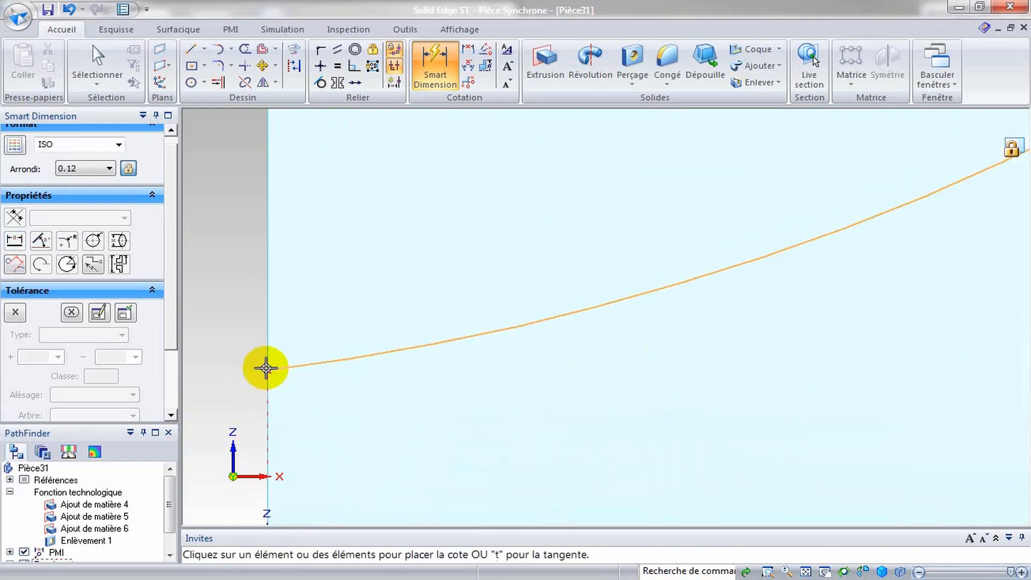
scroll(254, 412, down, 2)
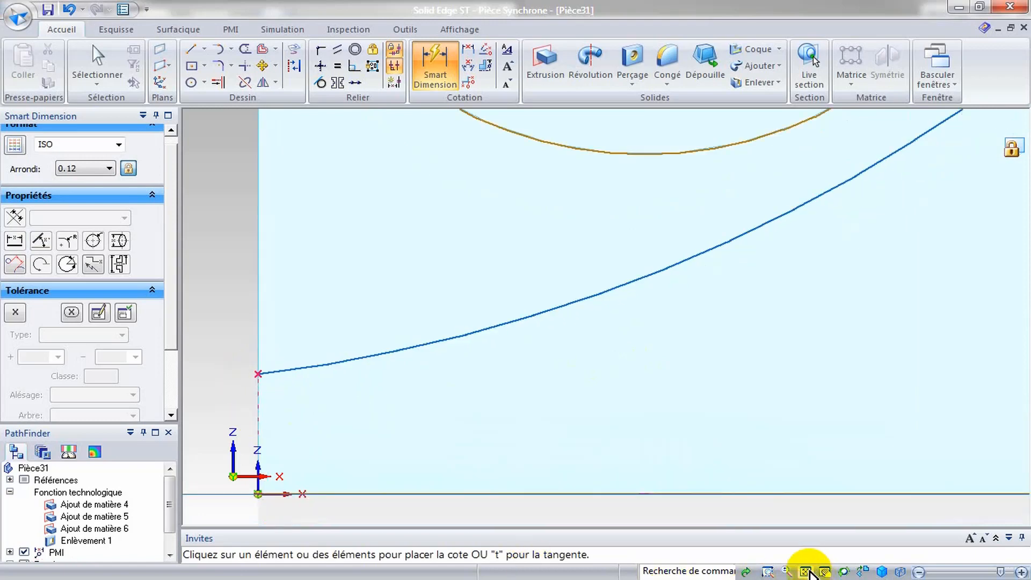
click(805, 572)
click(767, 571)
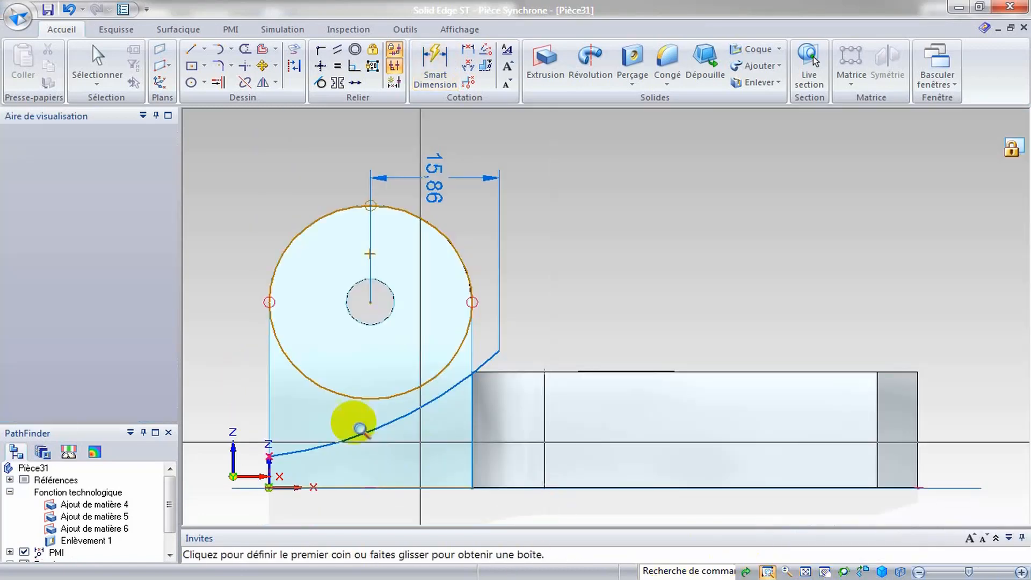
drag(258, 421, 403, 525)
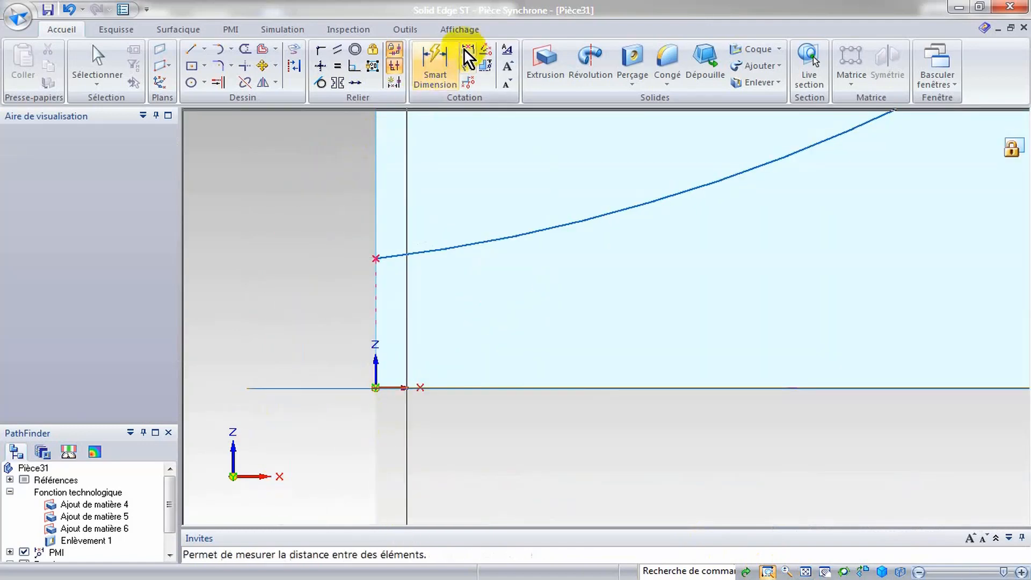
click(434, 63)
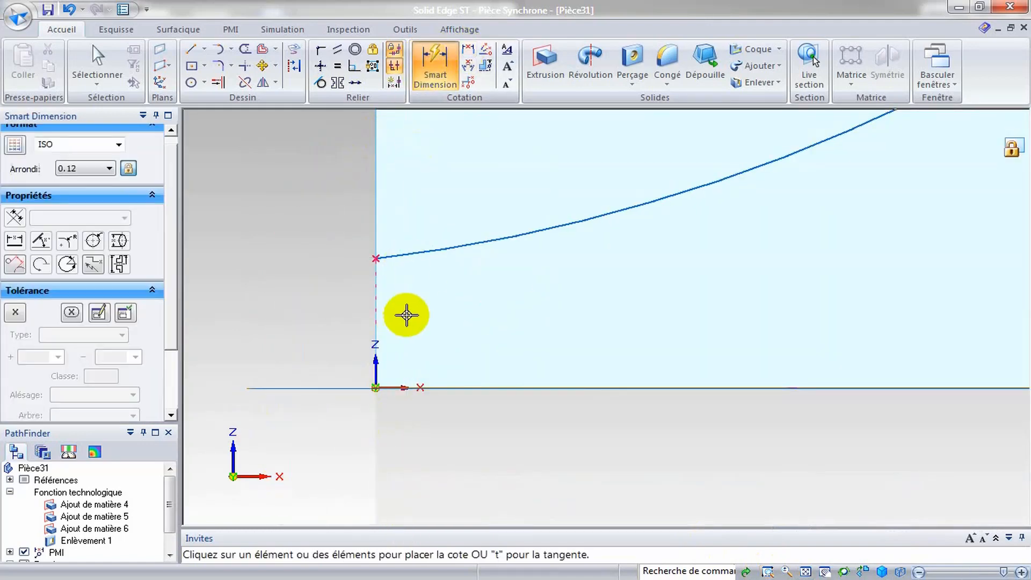
click(414, 250)
click(441, 389)
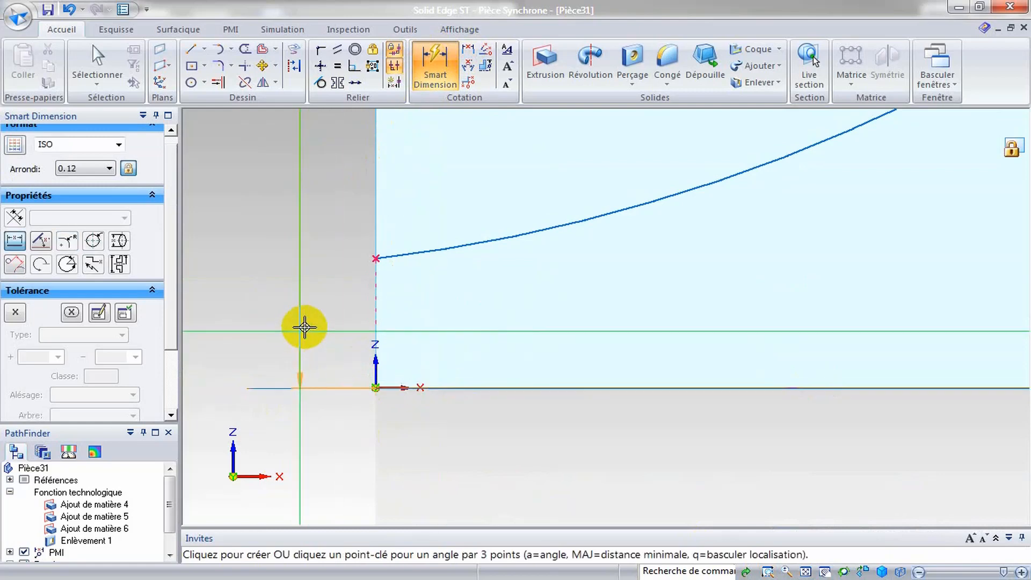
click(331, 301)
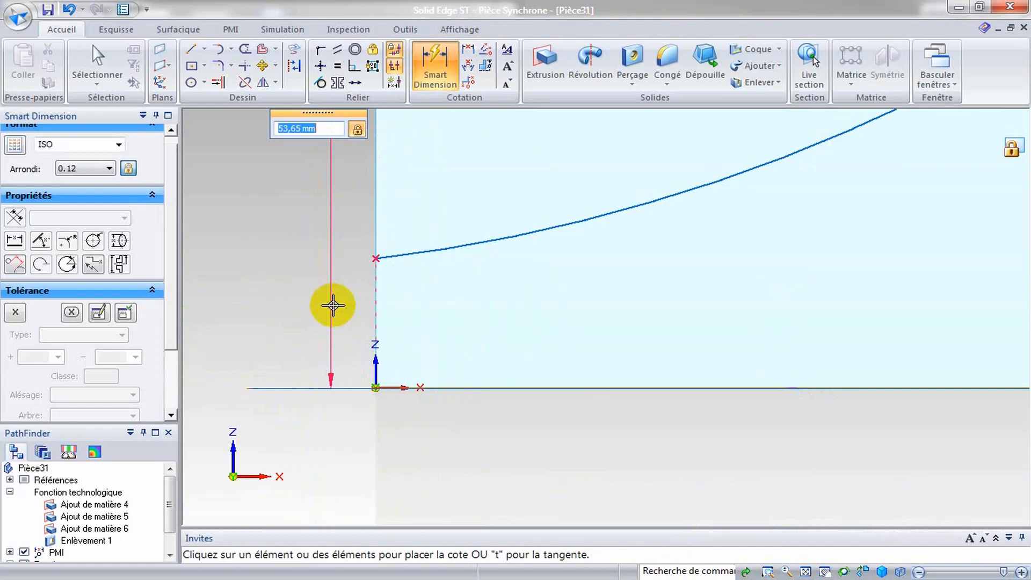
text(50)
key(Return)
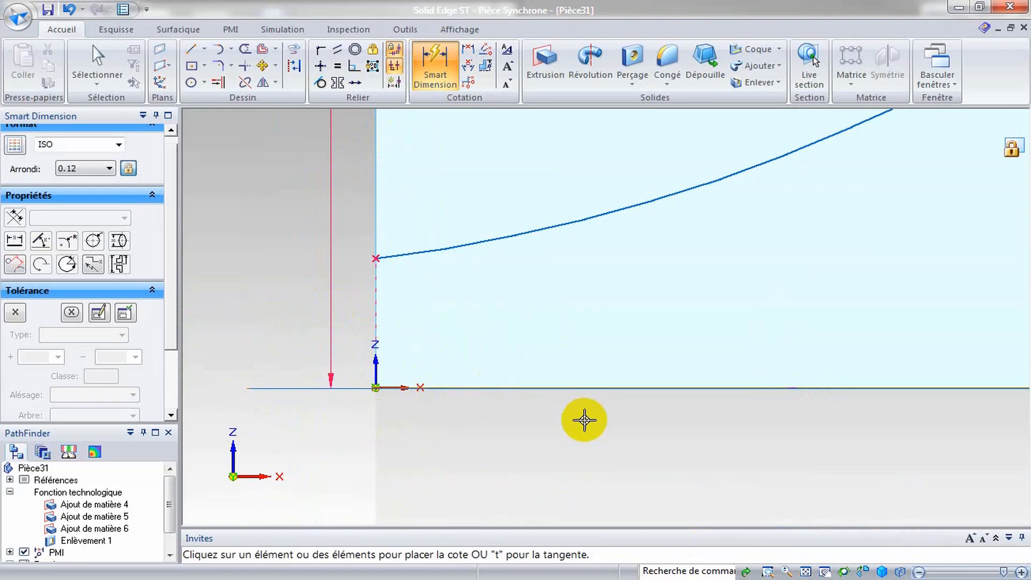
- Dimension the arc's radius and set it to 50 mm
click(805, 571)
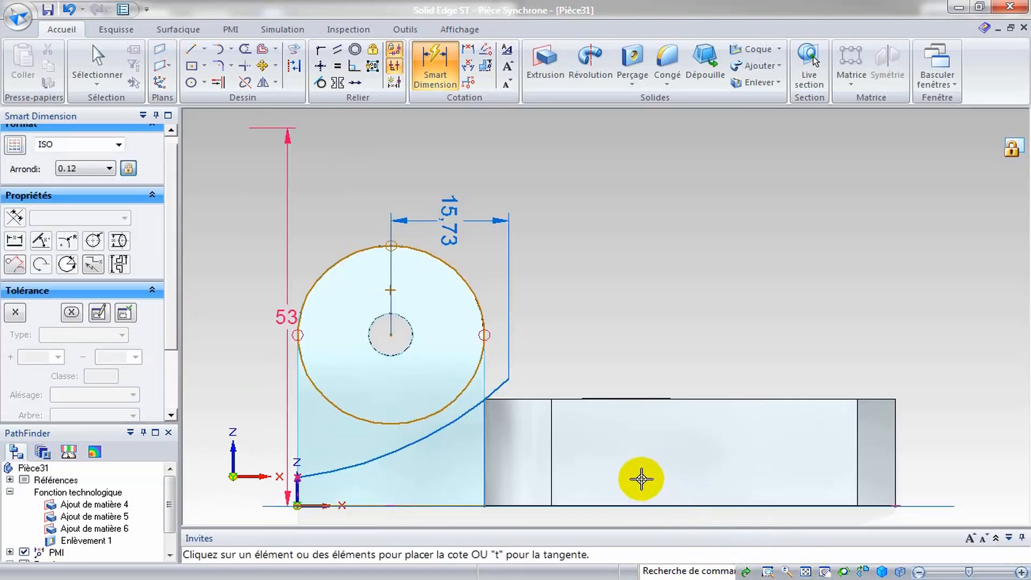
click(426, 442)
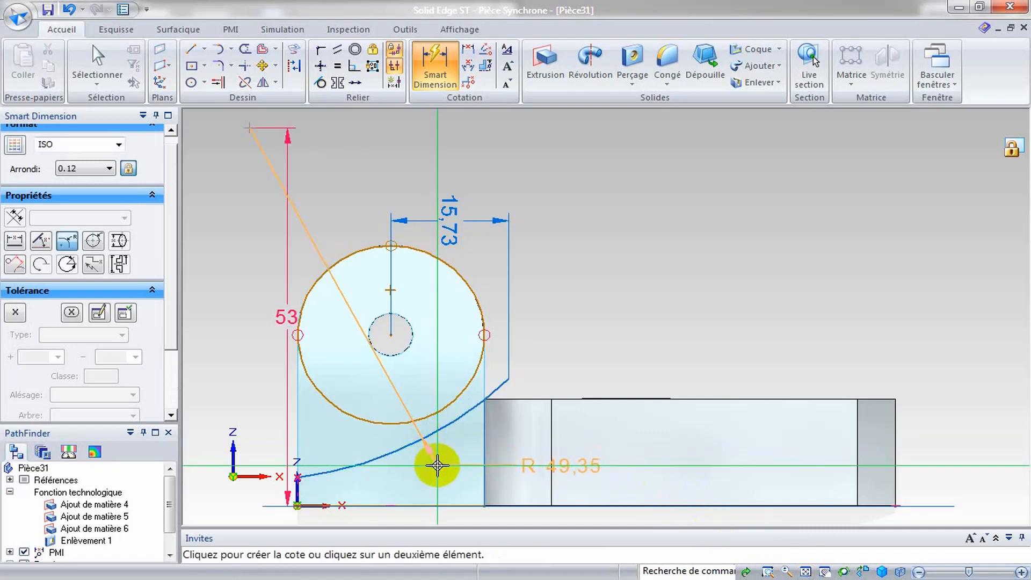
click(437, 465)
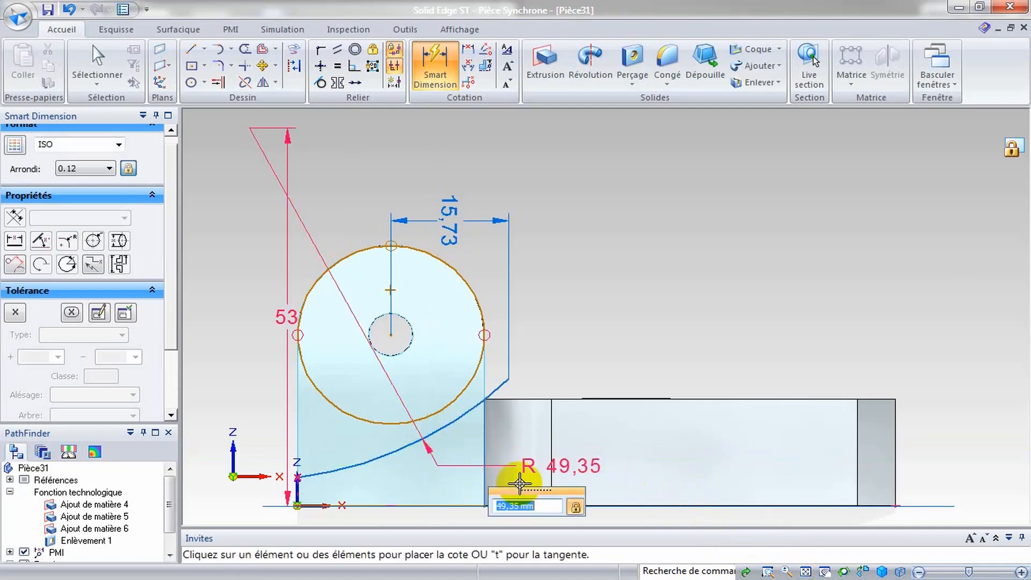
text(50)
key(Return)
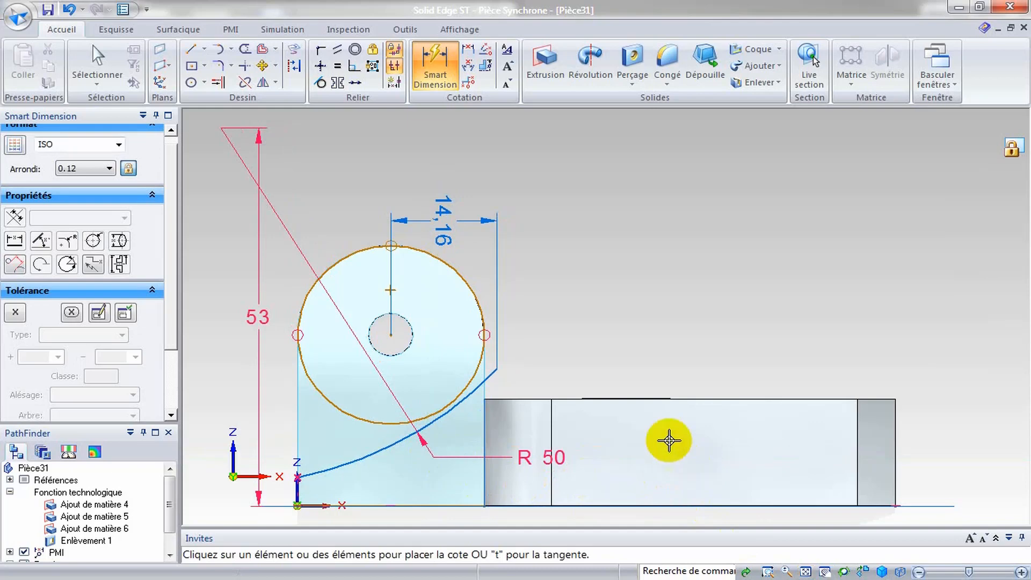
click(101, 56)
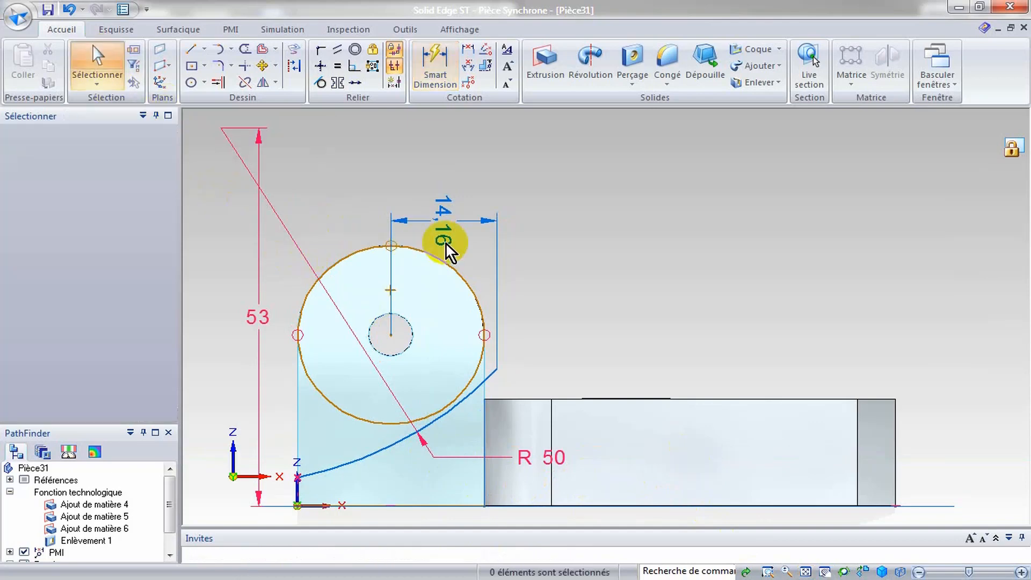
- Delete the horizontal dimension between the circle's centre and the arc's upper endpoint
click(445, 223)
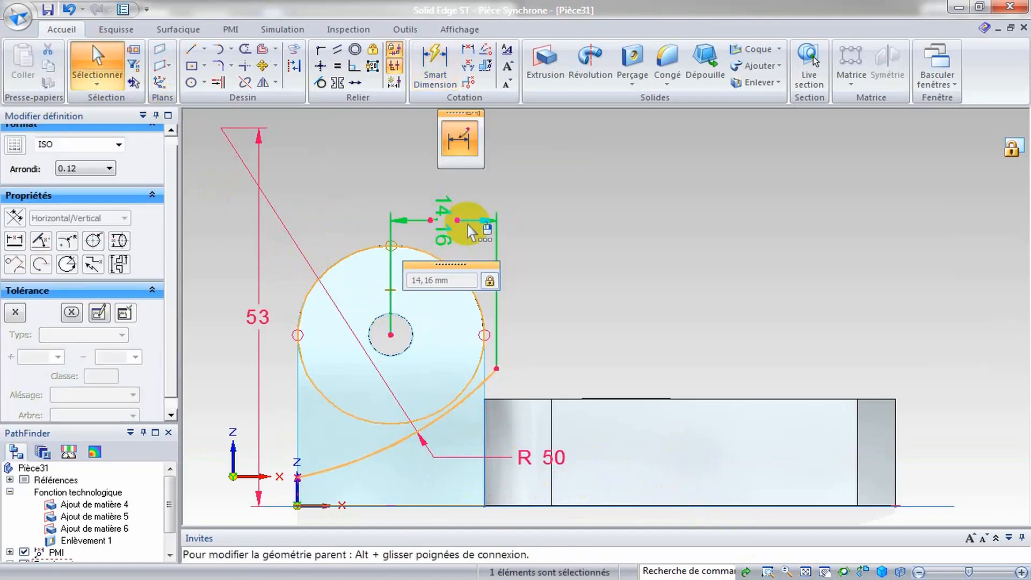
click(482, 223)
key(Delete)
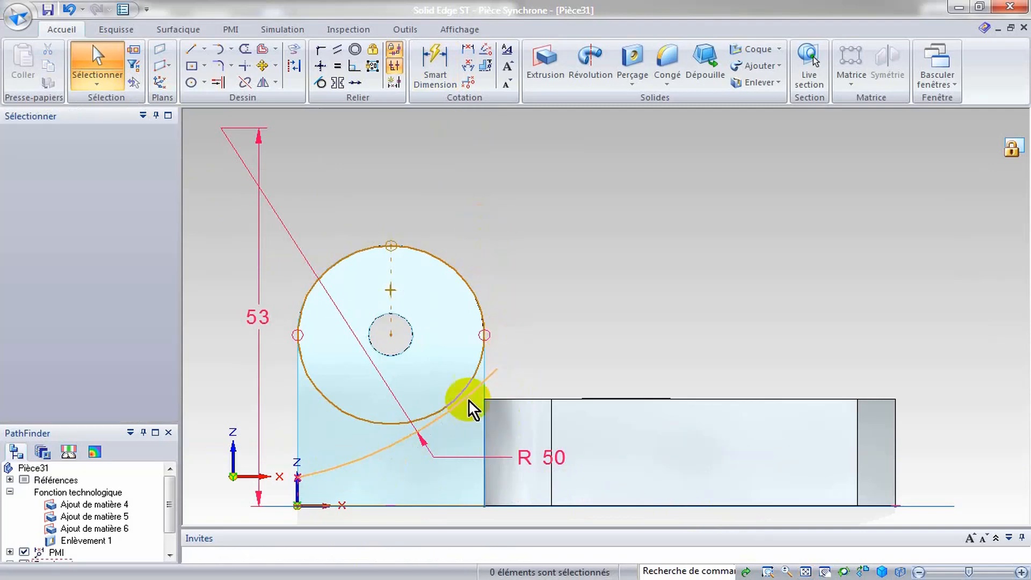
- Try shifting the arc by moving its upper endpoint slightly outward and downward
click(482, 385)
drag(498, 372, 507, 382)
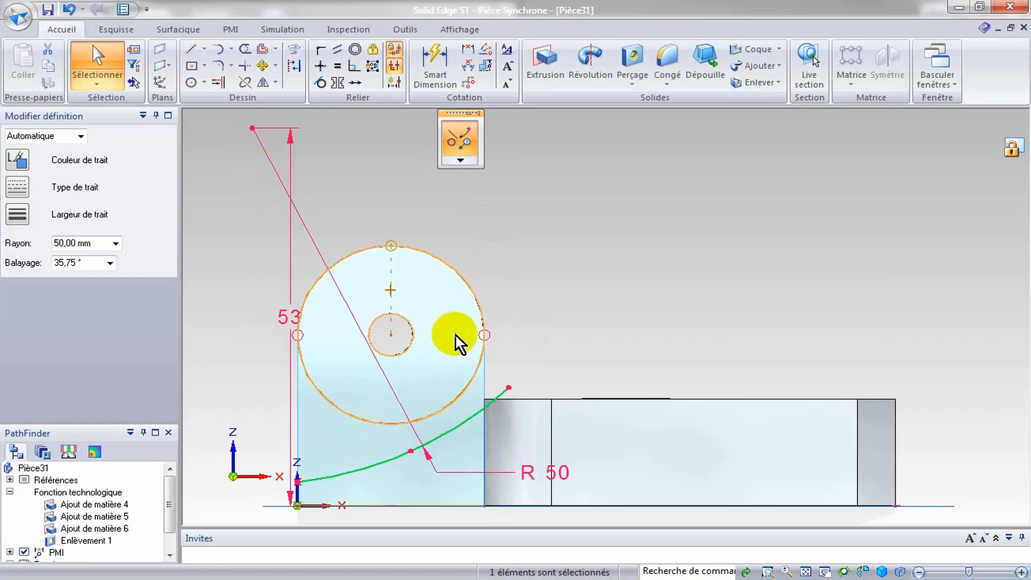
- Extrude the open arc as a From/To cut up to the front upright's inner face, removing the material above the arc between the uprights
middle_drag(626, 289, 543, 331)
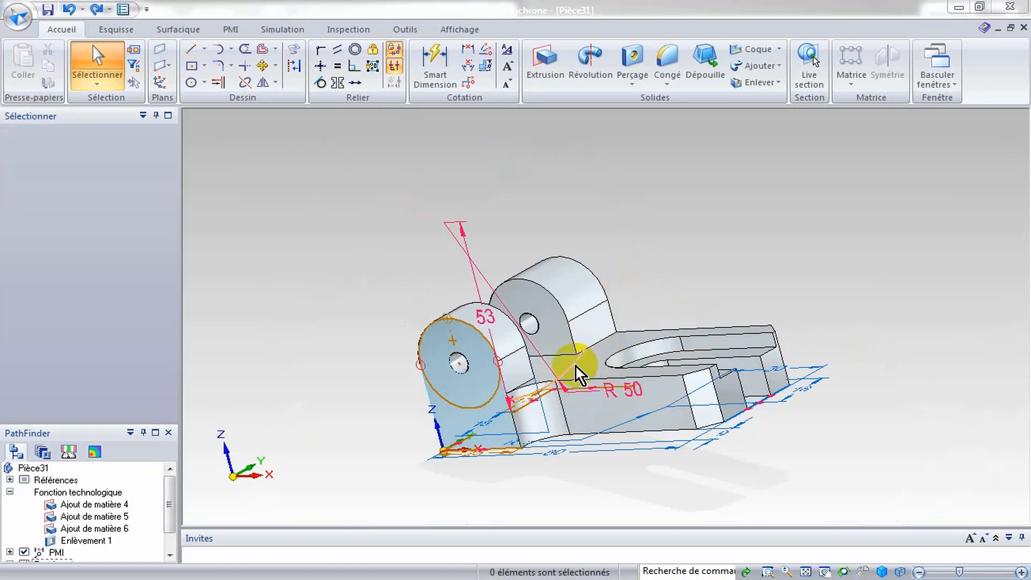
click(575, 367)
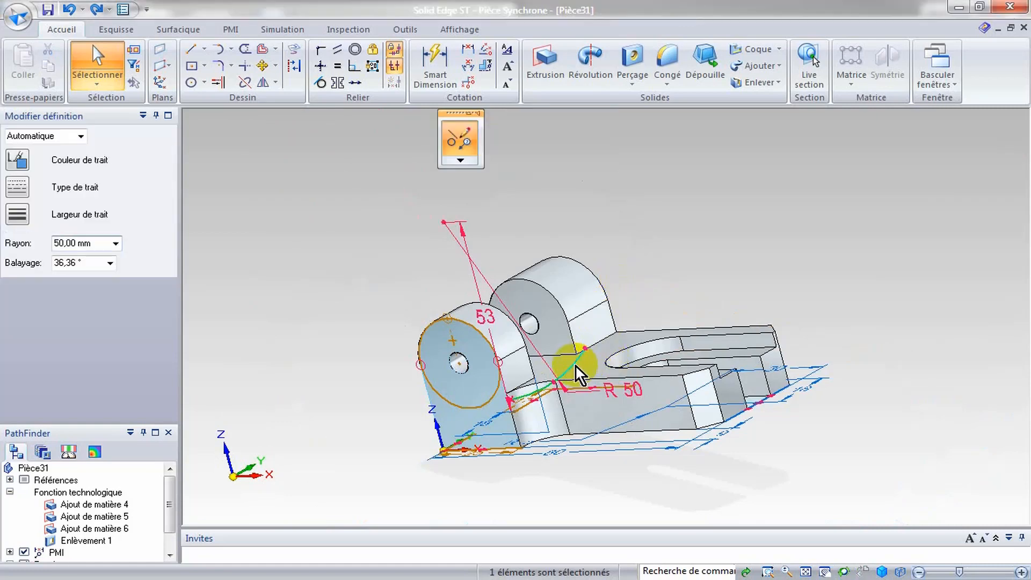
click(540, 56)
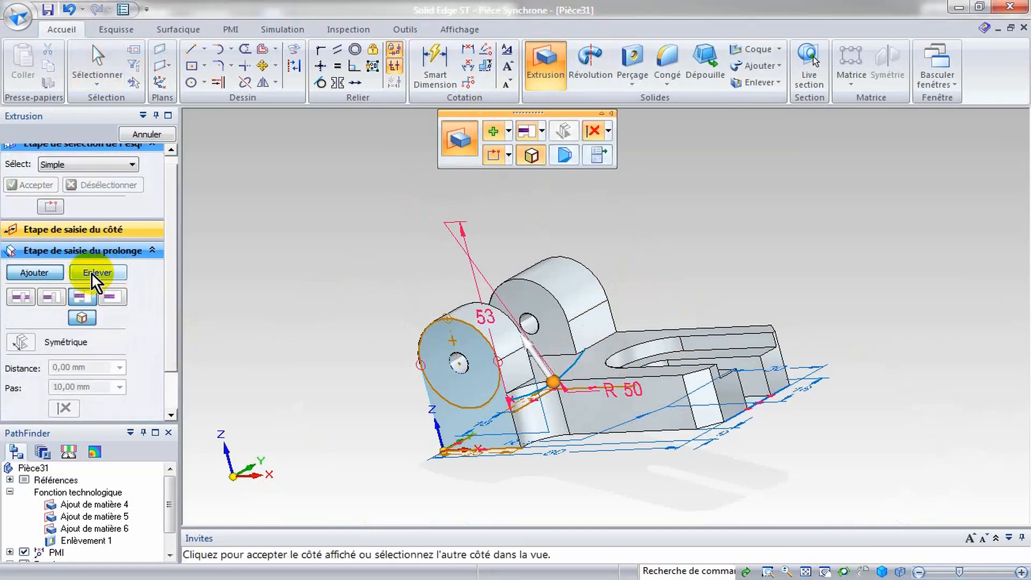
click(105, 272)
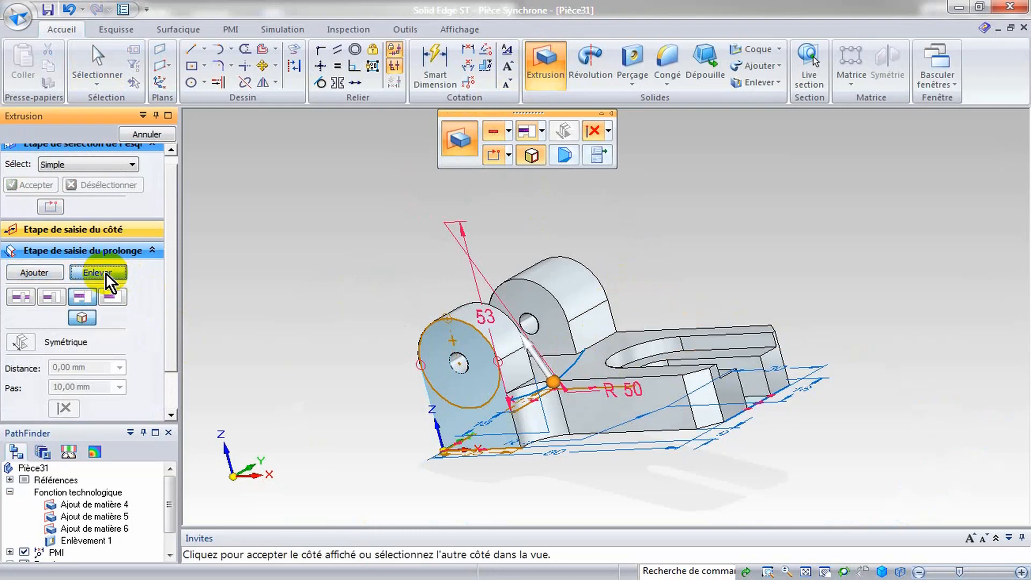
click(82, 296)
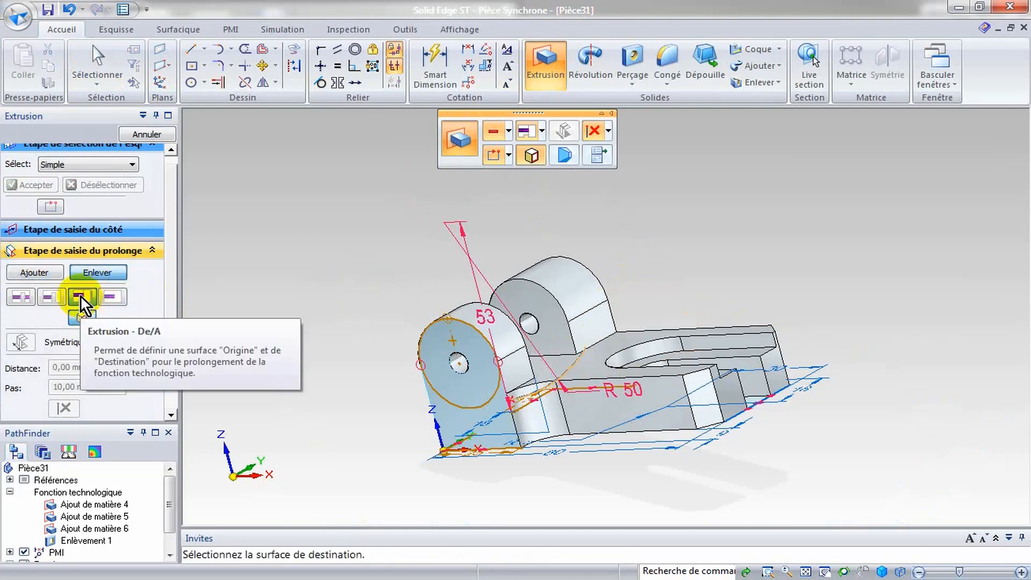
middle_drag(256, 328, 417, 322)
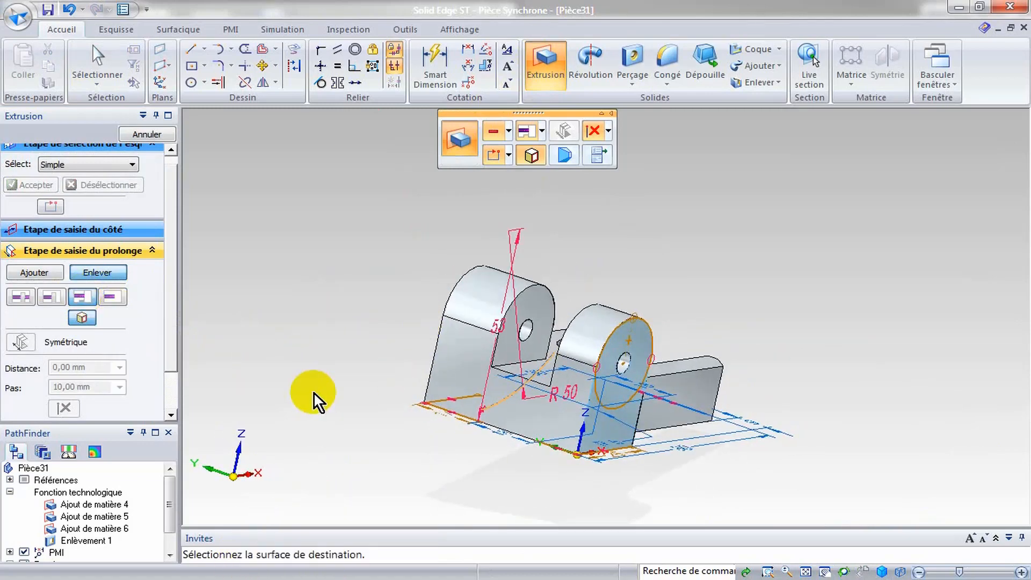
middle_drag(313, 392, 651, 437)
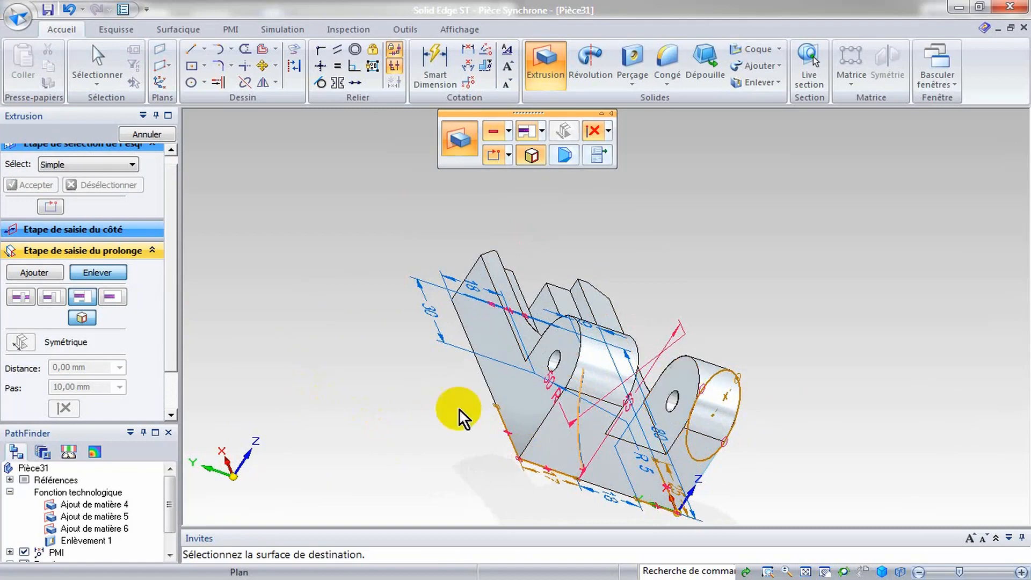
middle_drag(292, 398, 430, 385)
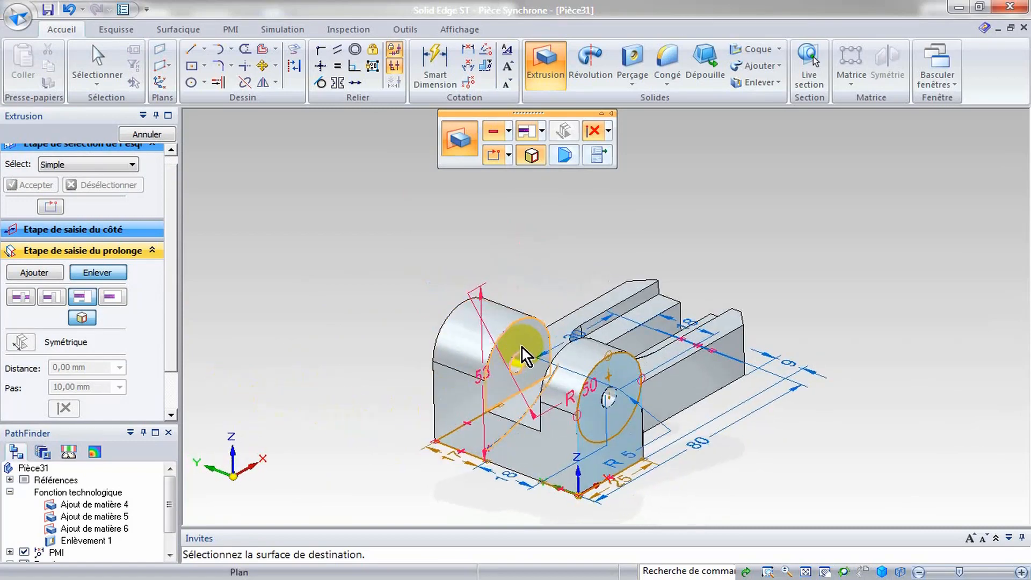
middle_drag(261, 317, 574, 450)
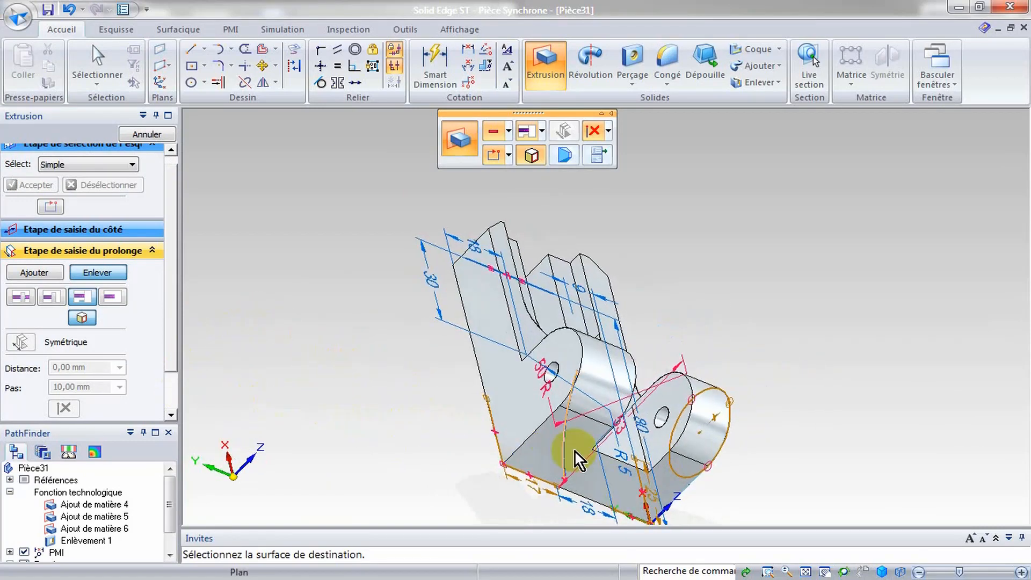
click(677, 393)
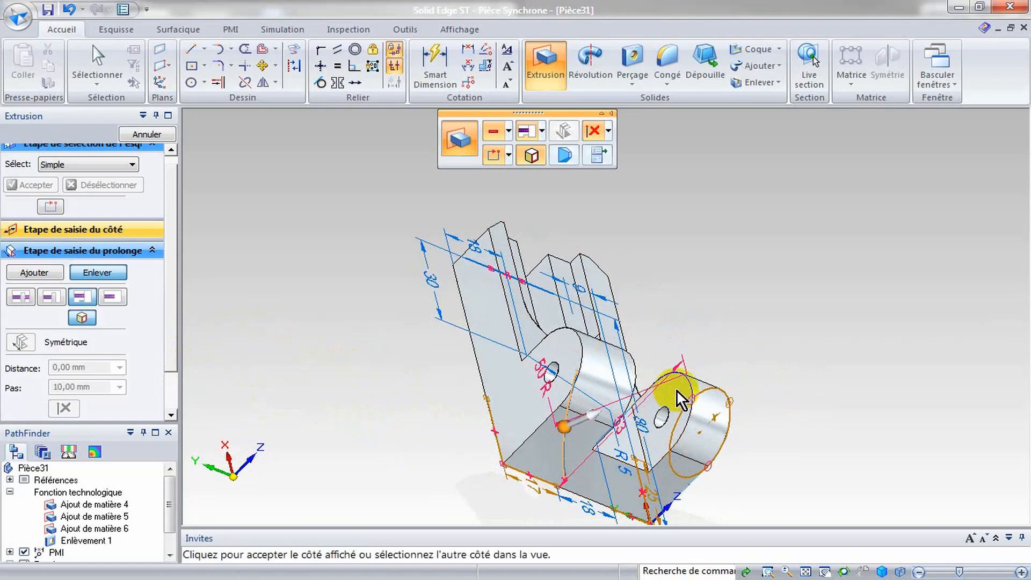
middle_drag(809, 372, 586, 327)
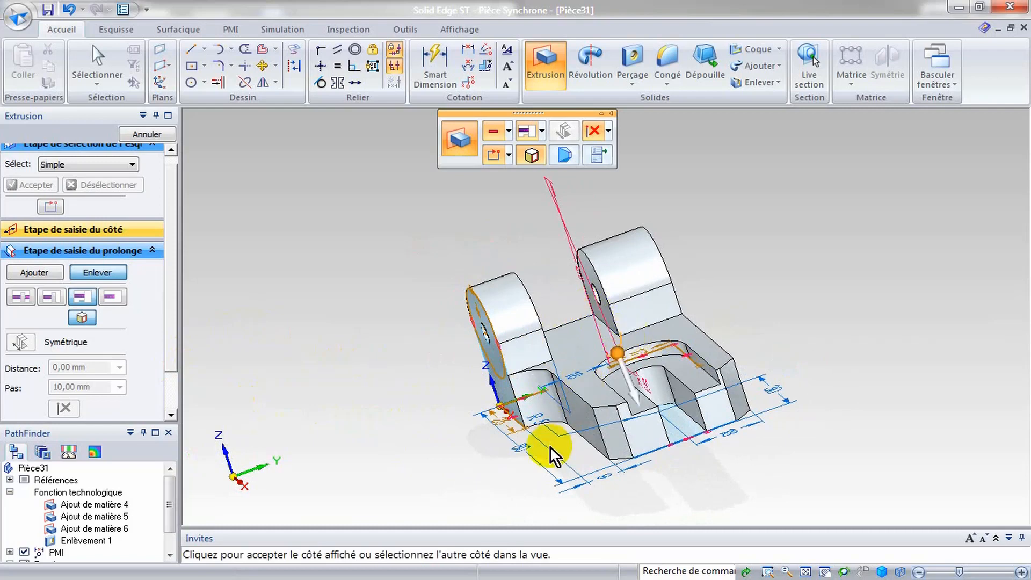
click(543, 281)
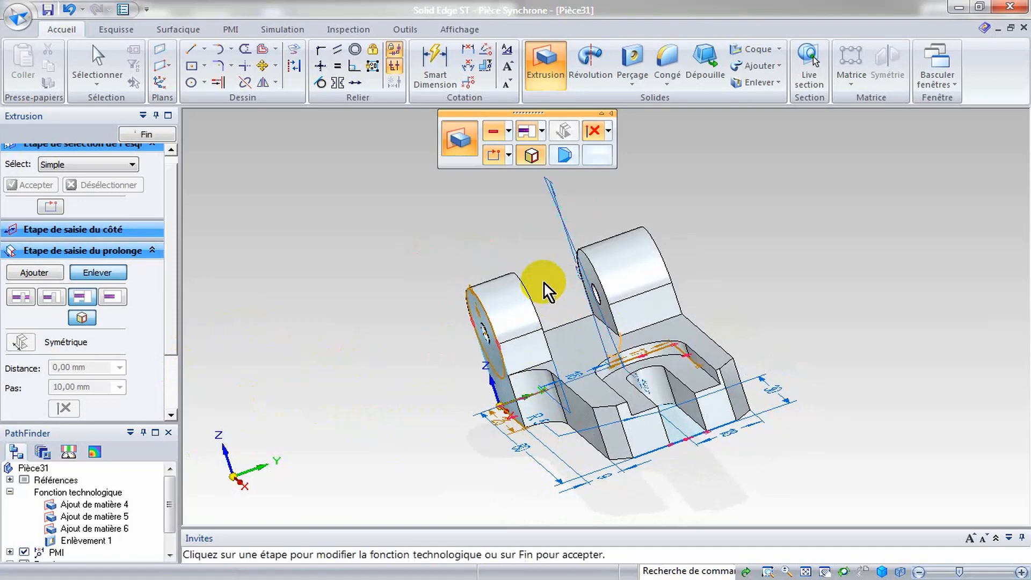
middle_drag(346, 324, 569, 226)
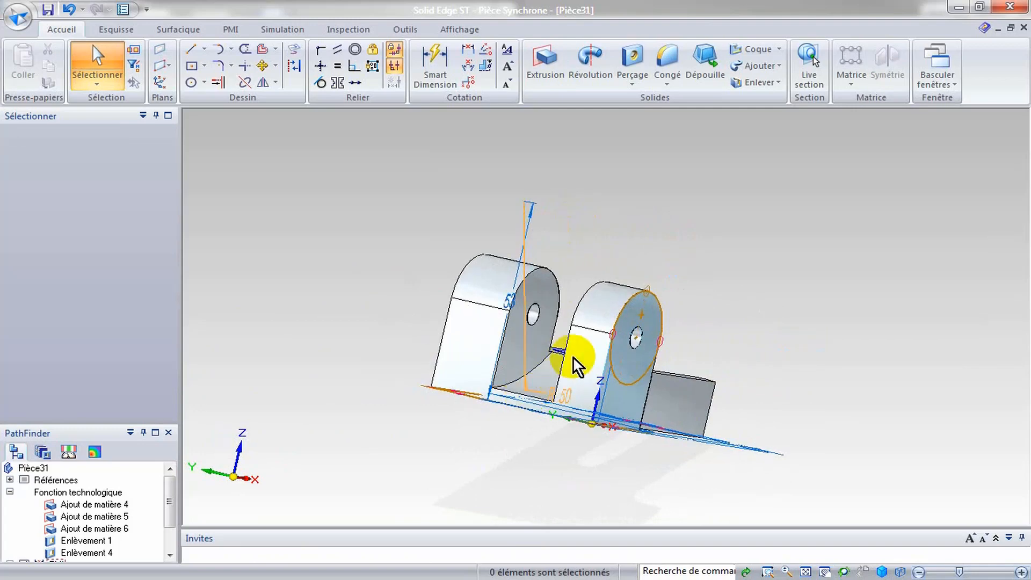
- Collapse the feature list and hide all PMI dimensions and sketches so only the solid part is displayed
middle_drag(352, 247, 265, 278)
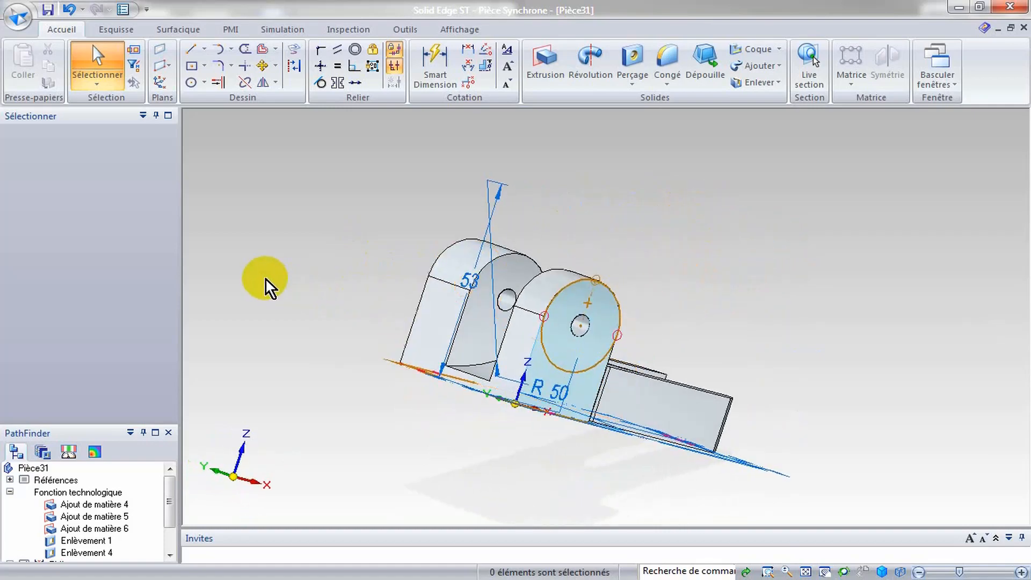
middle_drag(757, 377, 593, 363)
click(27, 481)
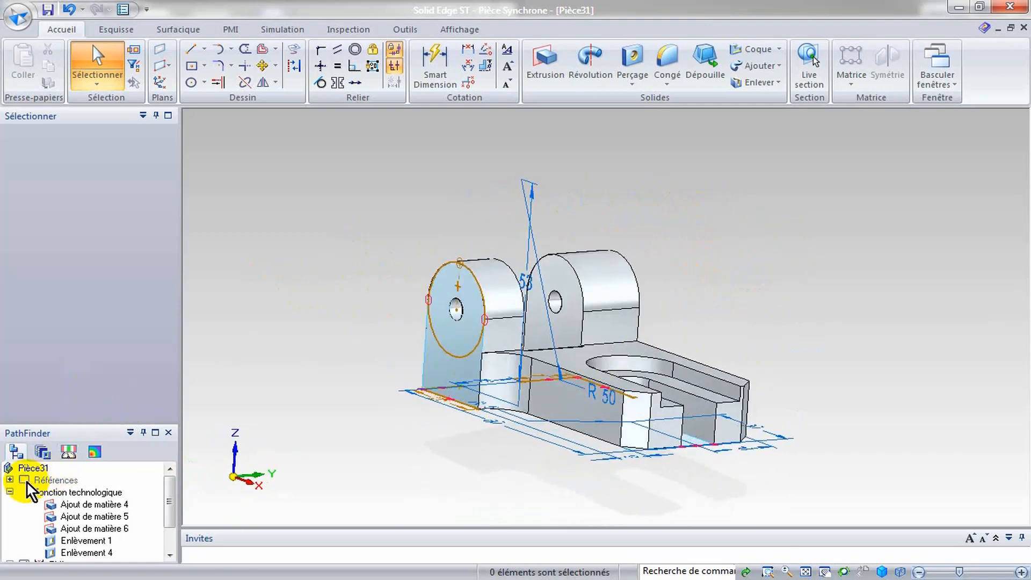
click(10, 492)
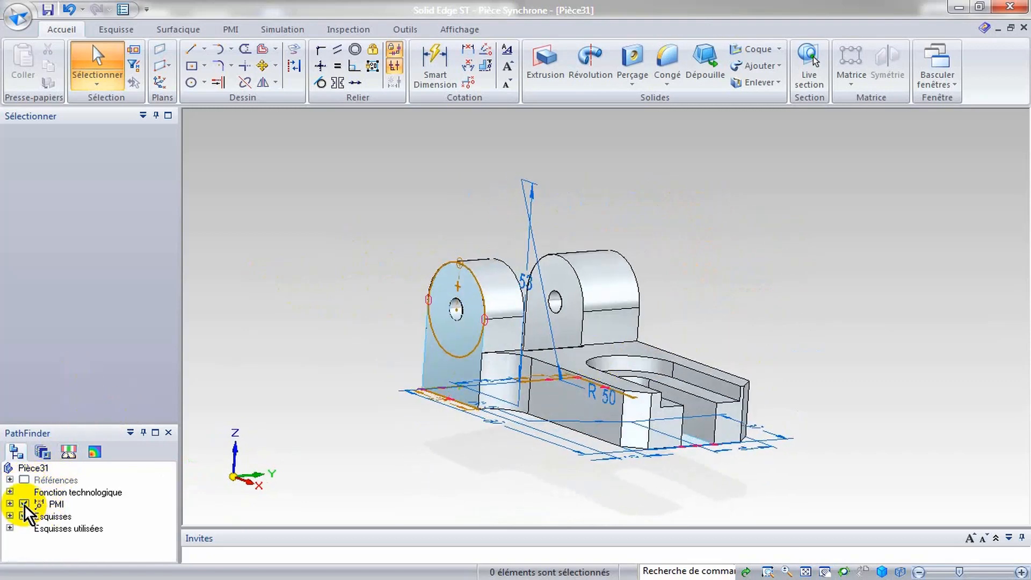
click(24, 516)
click(24, 516)
middle_drag(252, 372, 320, 434)
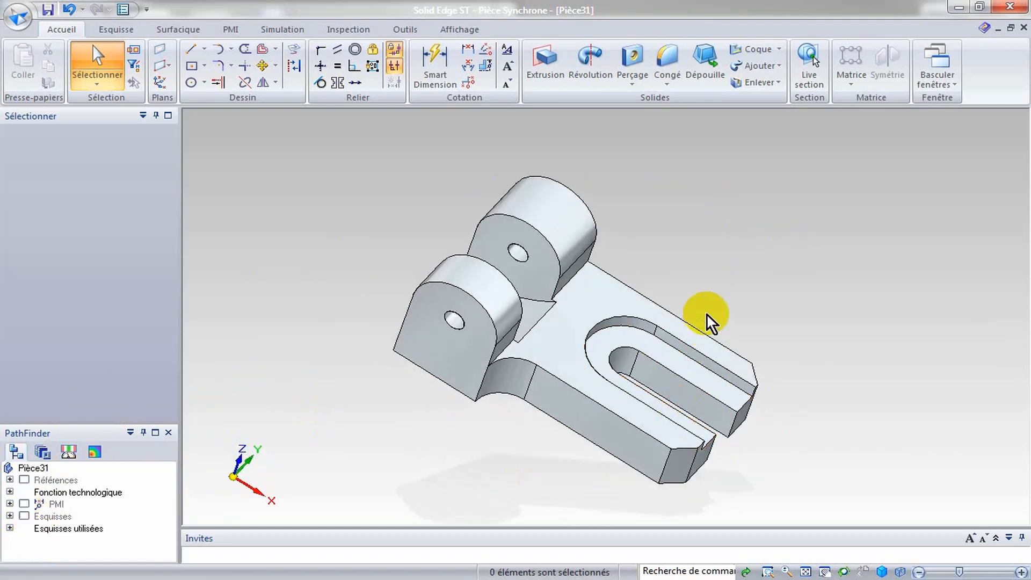